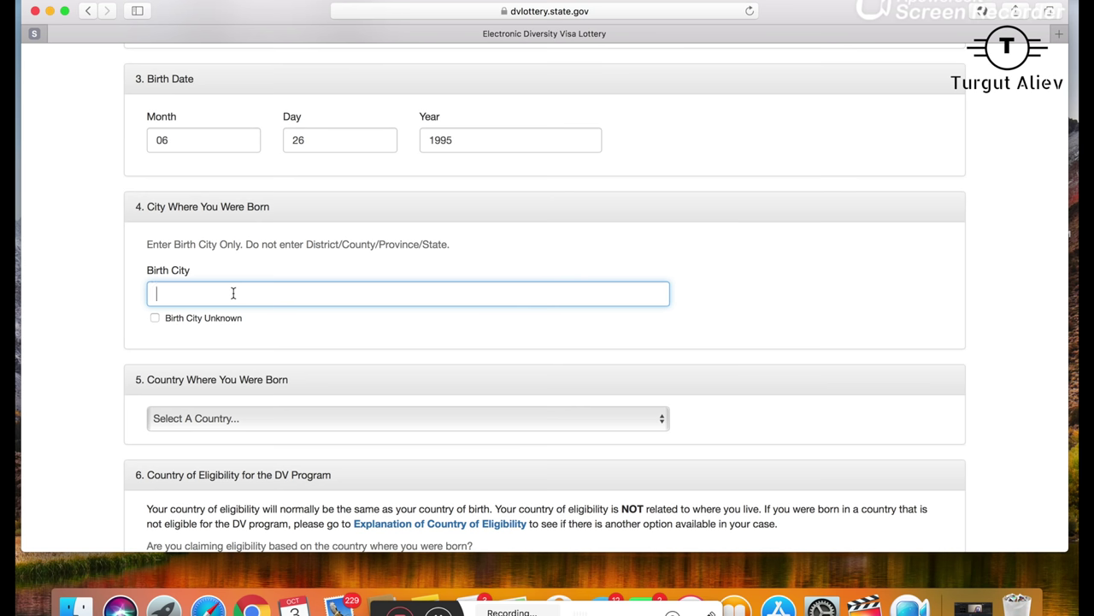
# - Enter Balakan as the birth city, without any district
pyautogui.moveTo(147, 245); pyautogui.dragTo(243, 243)
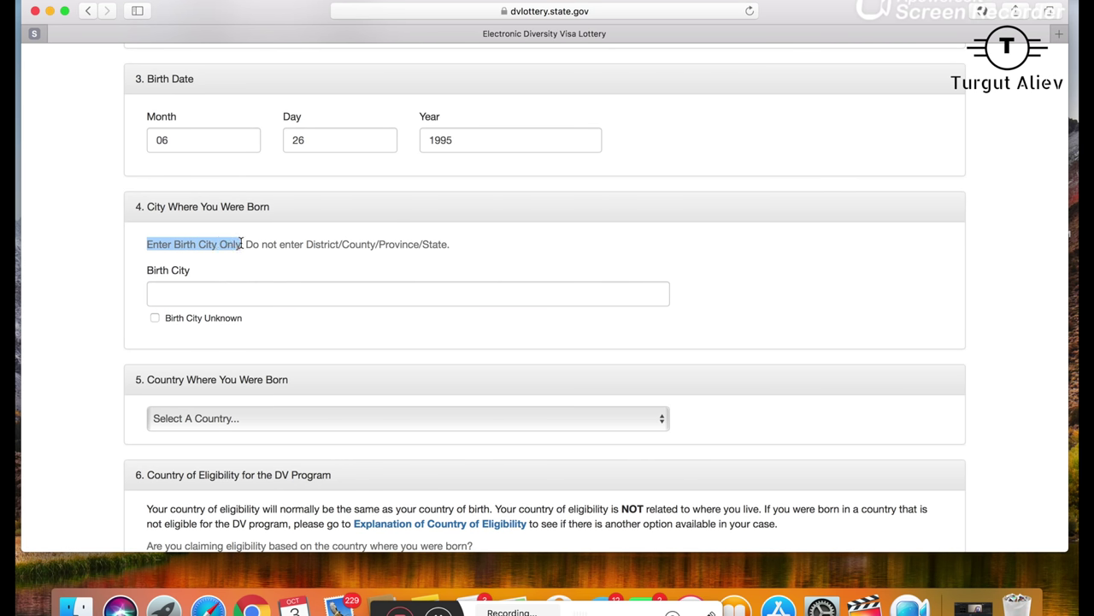
pyautogui.click(194, 292)
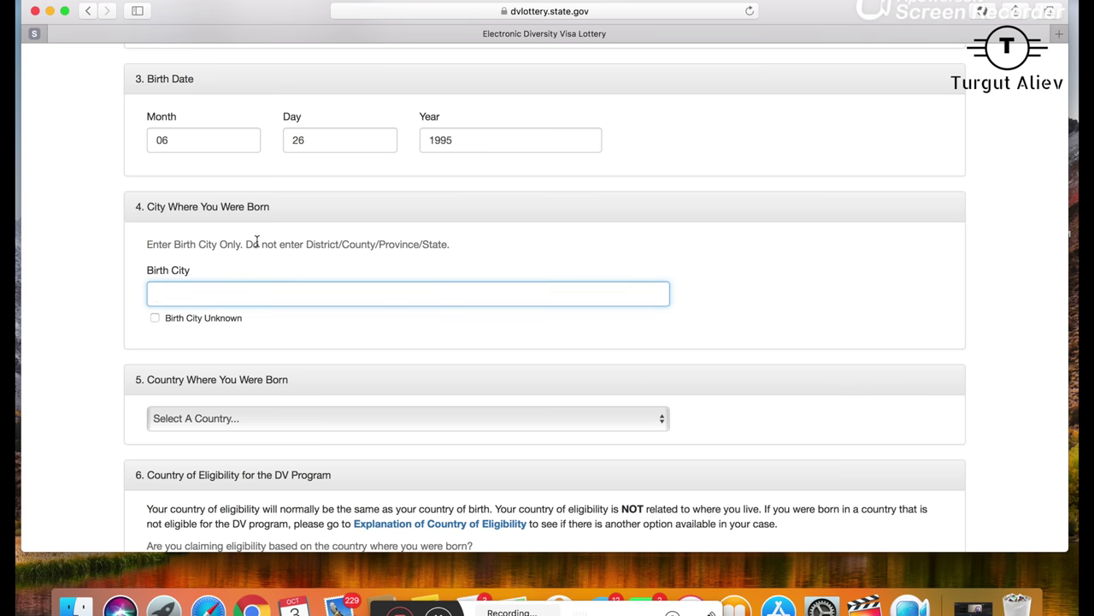
pyautogui.moveTo(257, 244); pyautogui.dragTo(454, 244)
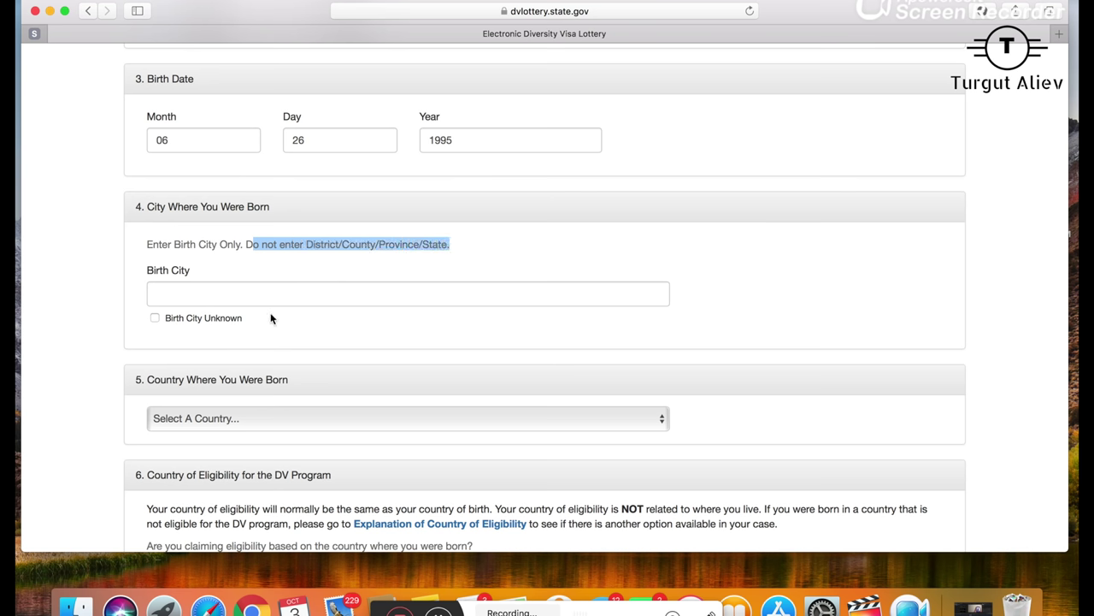
pyautogui.click(231, 290)
pyautogui.write('B')
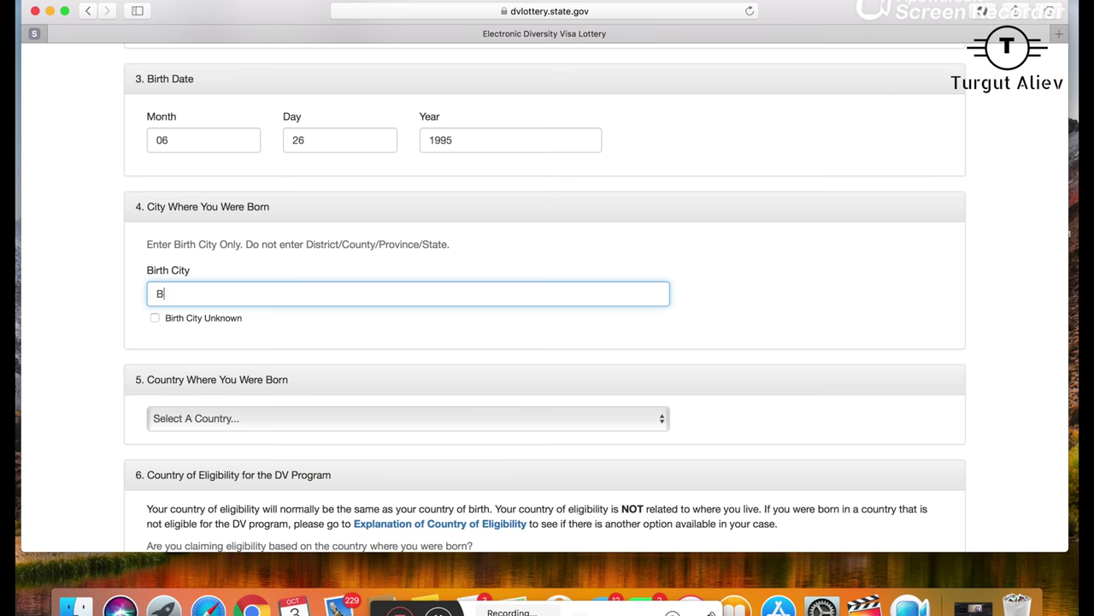
pyautogui.write('alakan')
# - Scroll down and expand the Country Where You Were Born list
pyautogui.scroll(-2, 278, 454)
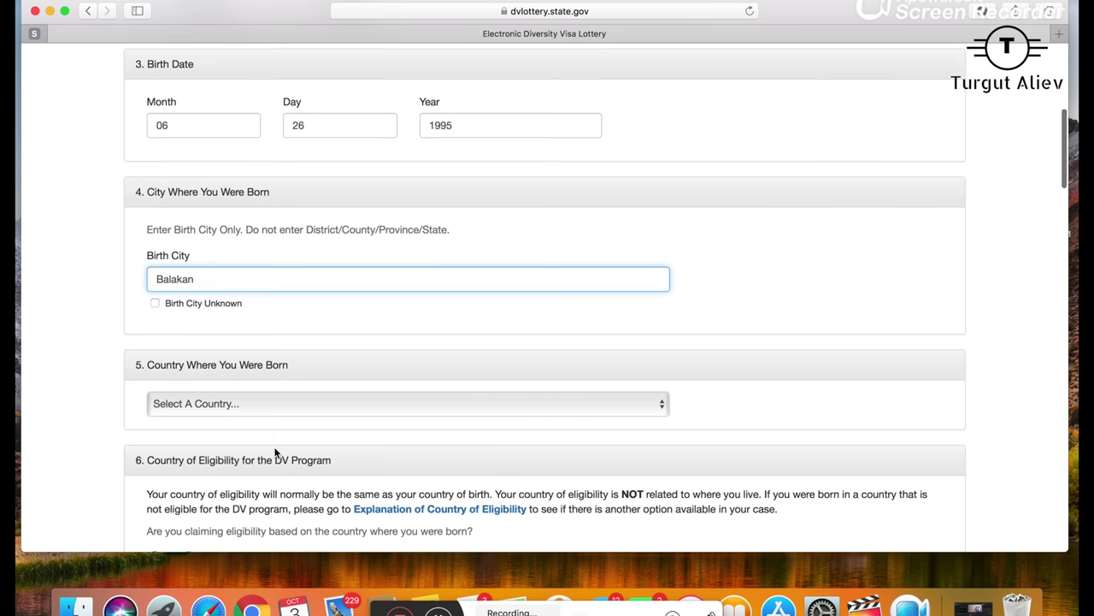
pyautogui.scroll(-1, 277, 449)
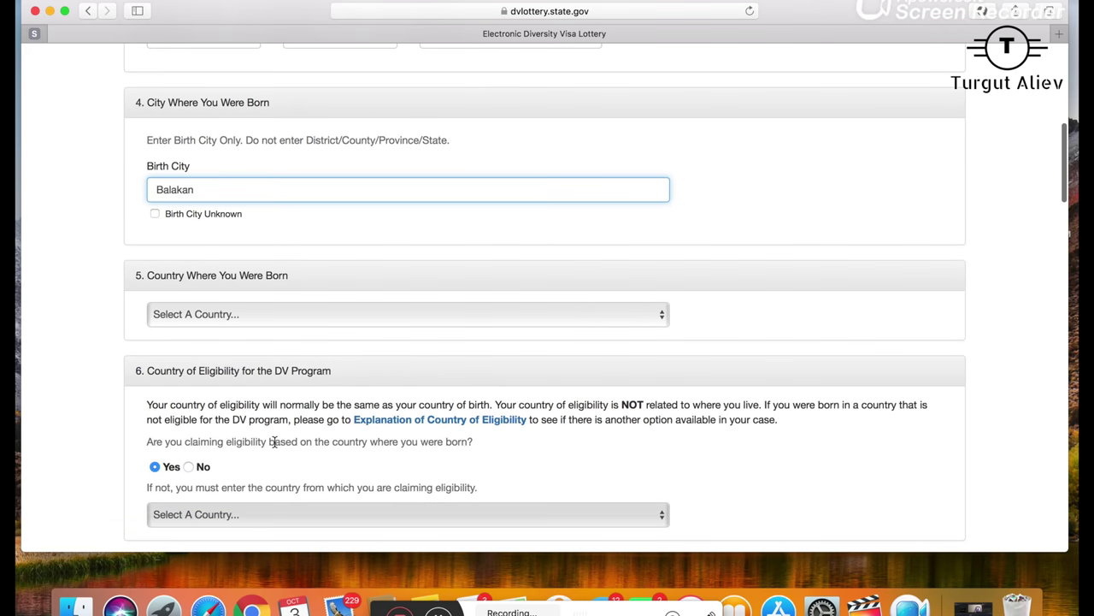
pyautogui.click(196, 315)
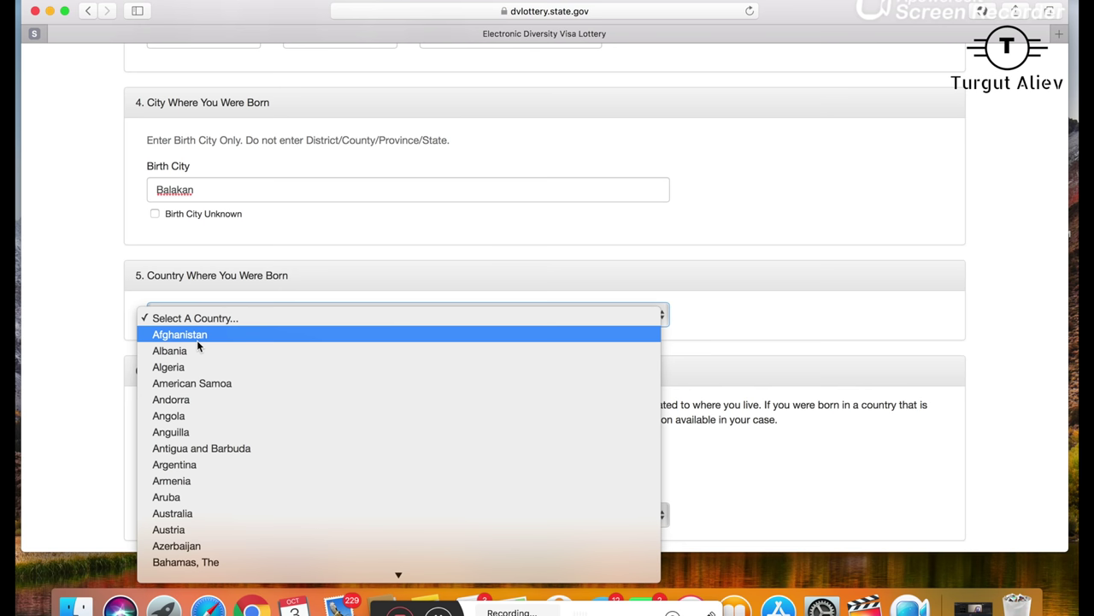
# - Select Azerbaijan as the country of birth, reopening the list to confirm it
pyautogui.click(189, 545)
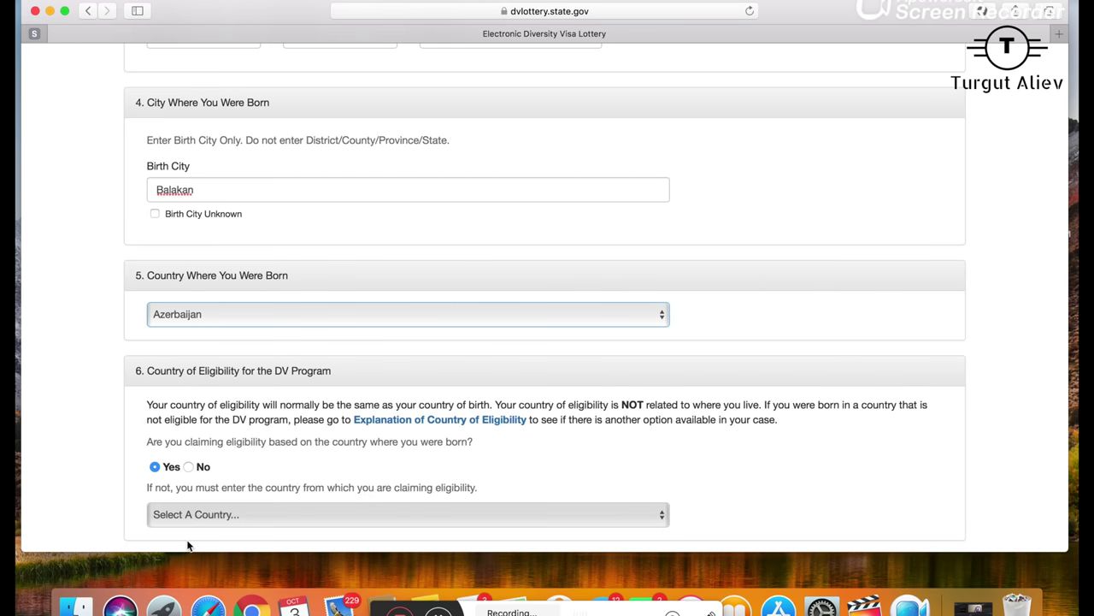
pyautogui.scroll(-5, 247, 416)
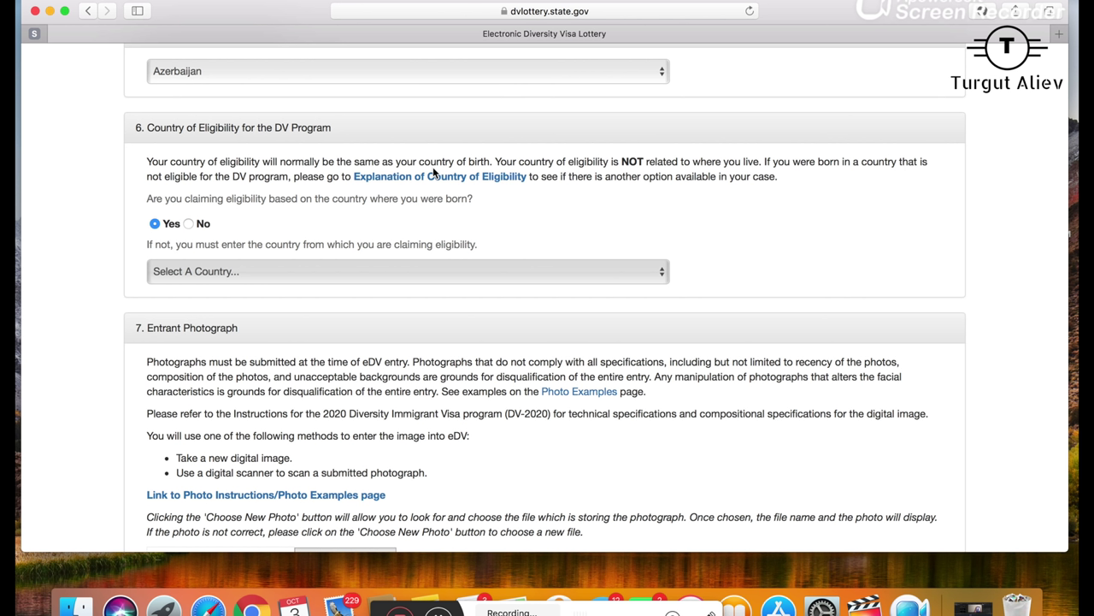
pyautogui.scroll(3, 433, 171)
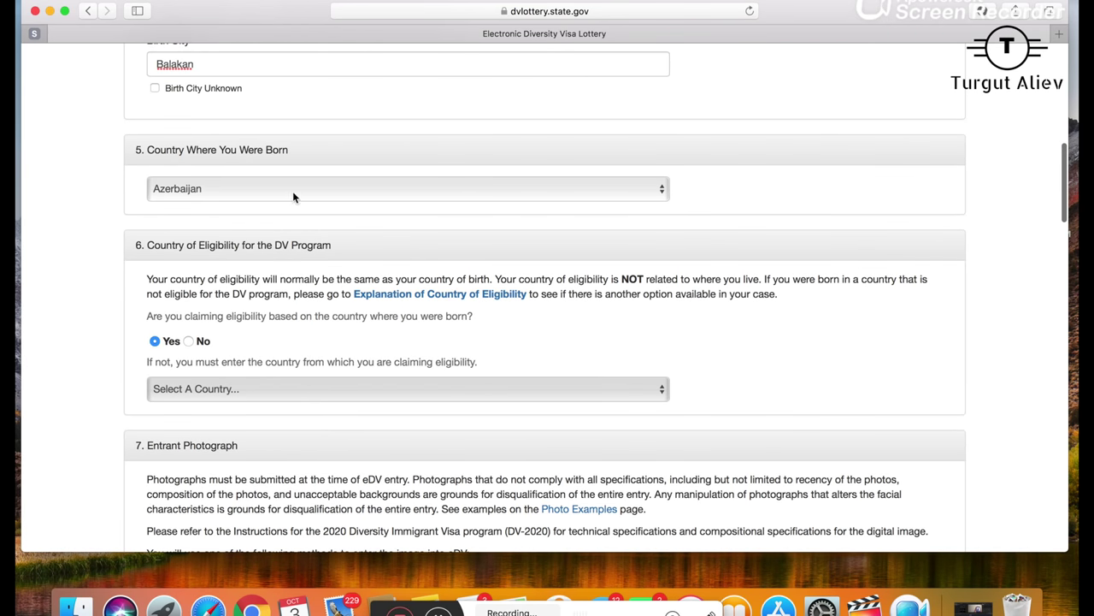
pyautogui.click(292, 189)
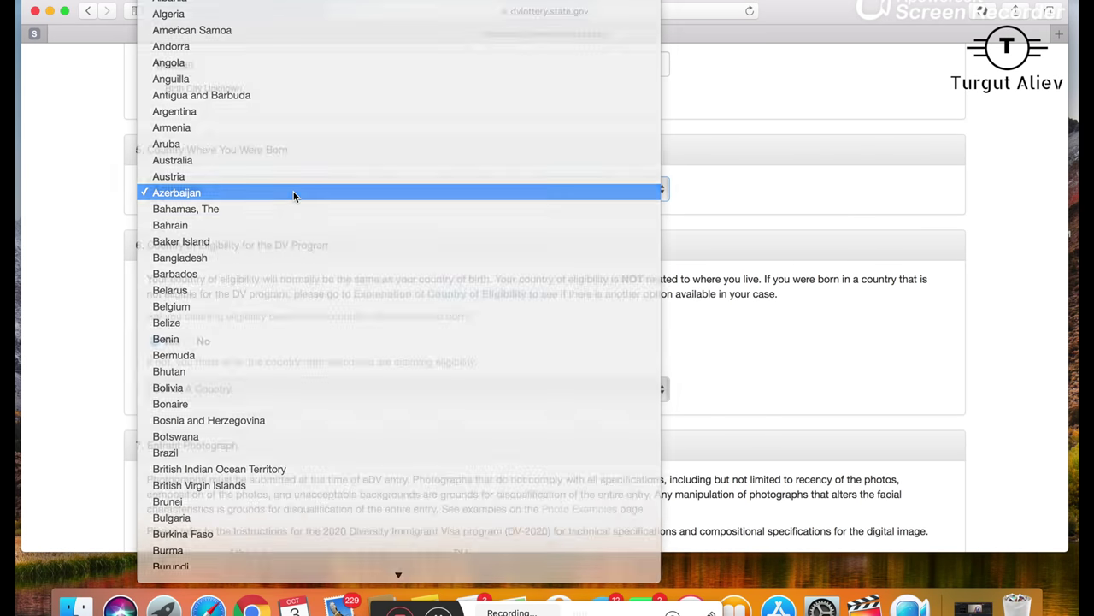
pyautogui.click(294, 194)
pyautogui.scroll(-3, 759, 192)
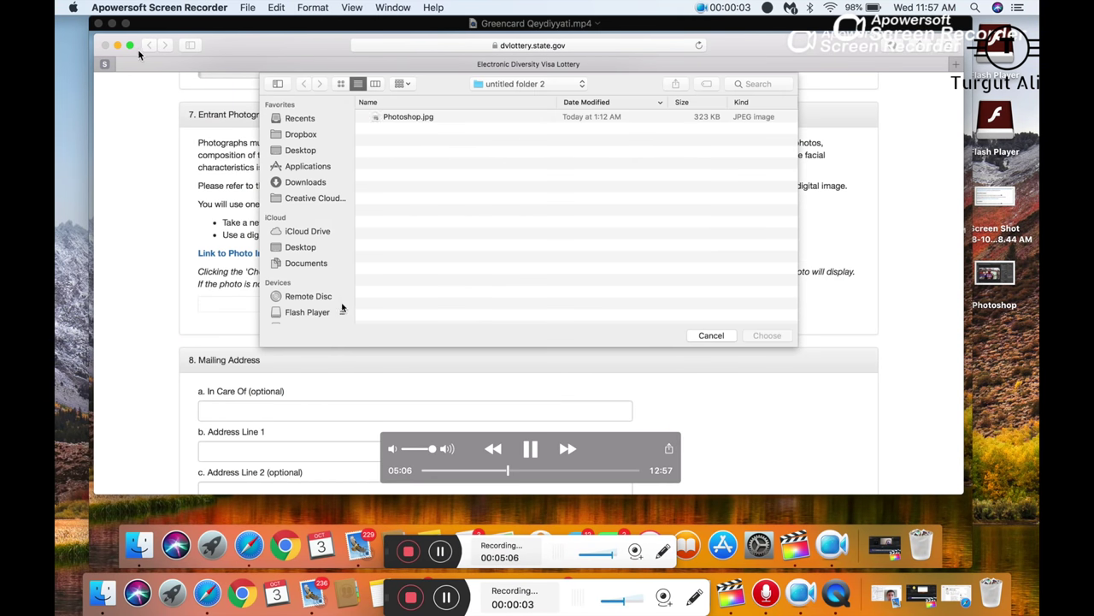
# - Return to the lottery form page to continue at section 8, Mailing Address
pyautogui.click(126, 24)
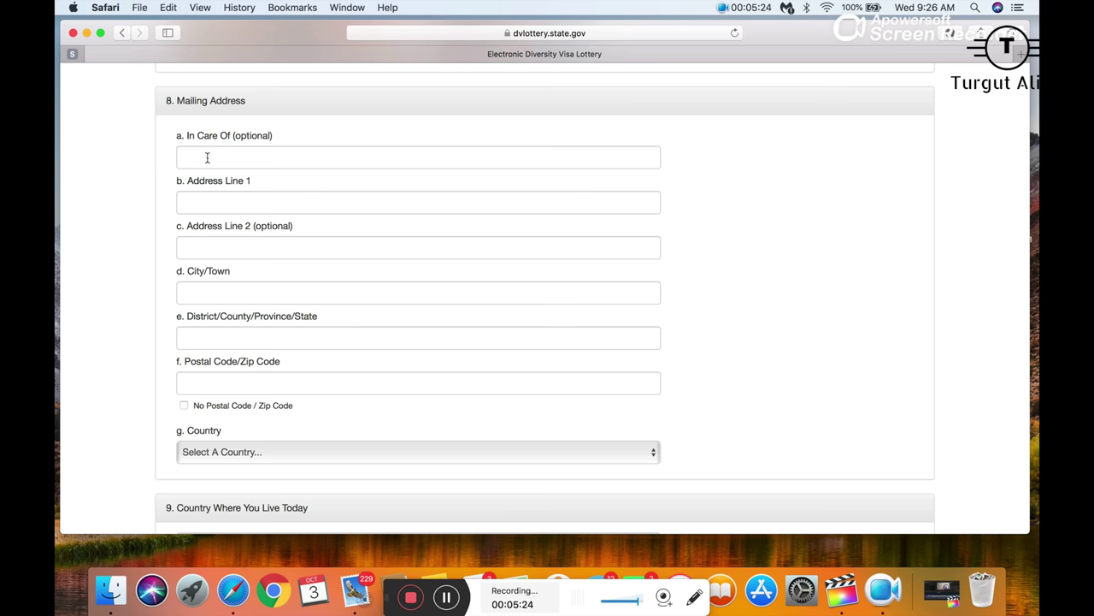
# - Enter the street address in Address Line 1, leaving Address Line 2 blank
pyautogui.scroll(-2, 205, 159)
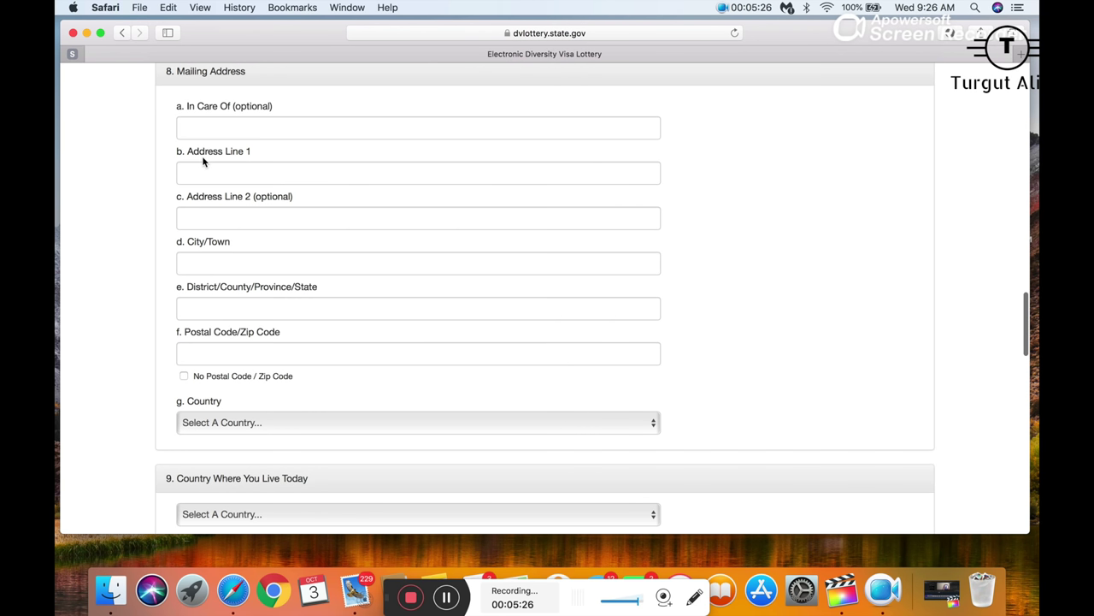
pyautogui.click(206, 174)
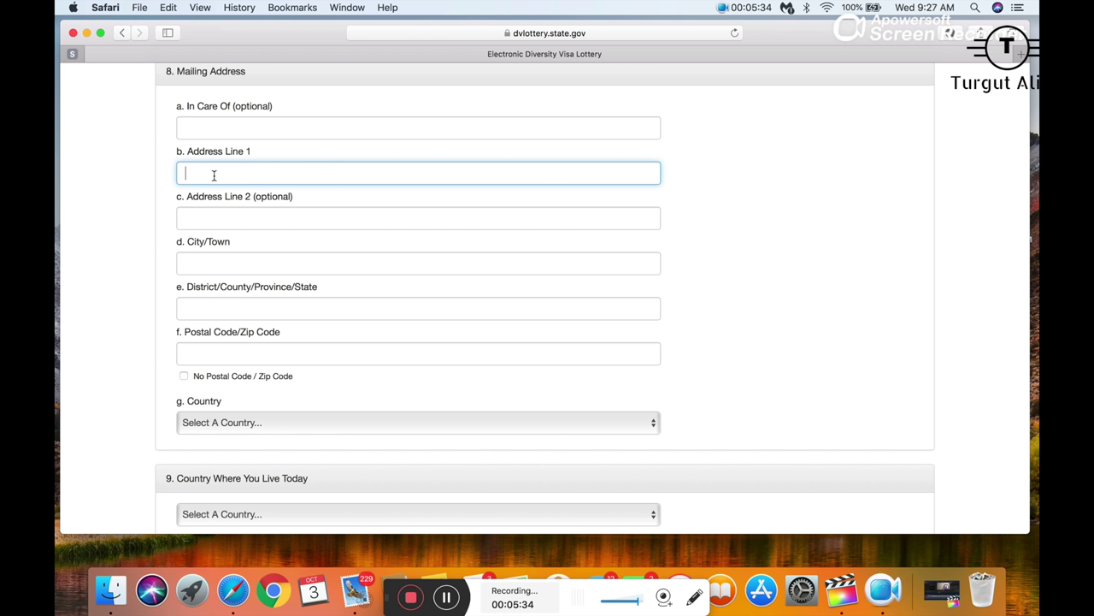
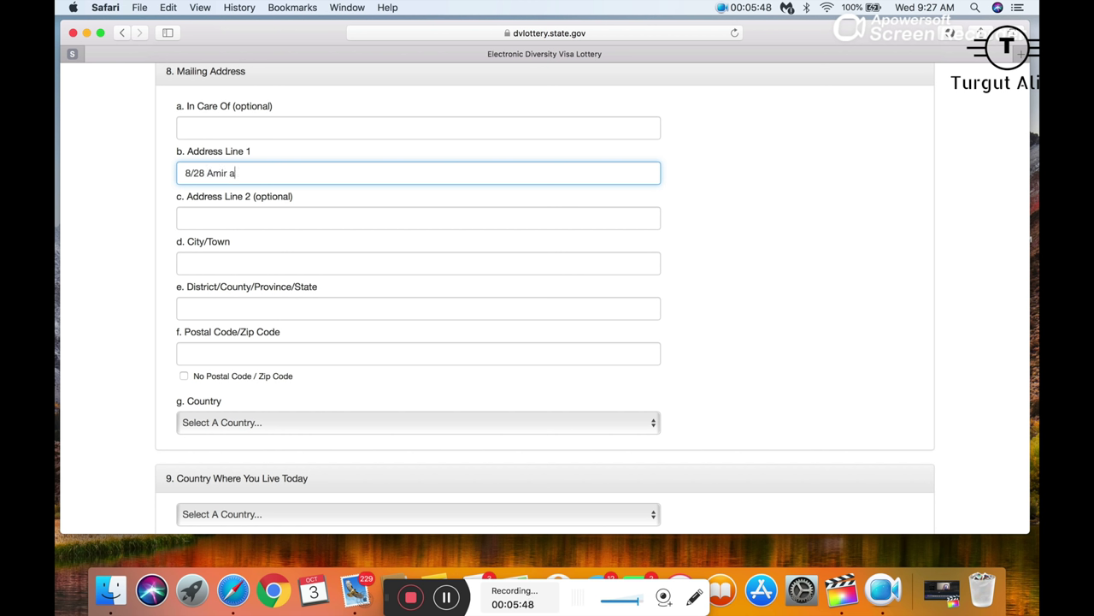
pyautogui.moveTo(288, 173); pyautogui.dragTo(142, 176)
pyautogui.click(317, 179)
pyautogui.click(211, 218)
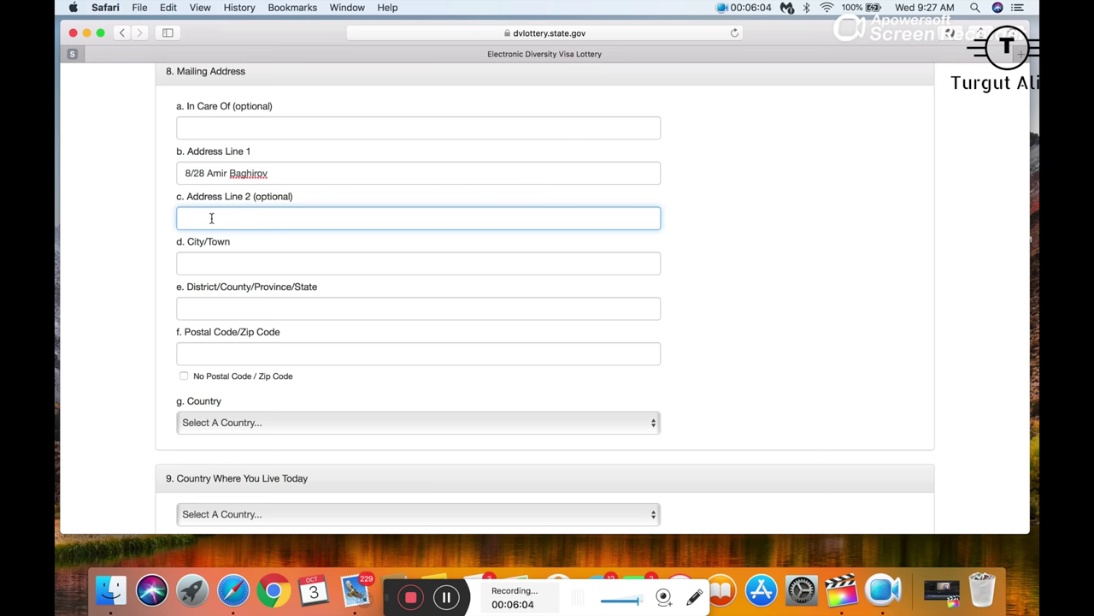
pyautogui.write('1/')
pyautogui.press('BackSpace')
pyautogui.press('BackSpace')
# - Fill in the mailing address city, district and postal code
pyautogui.click(187, 268)
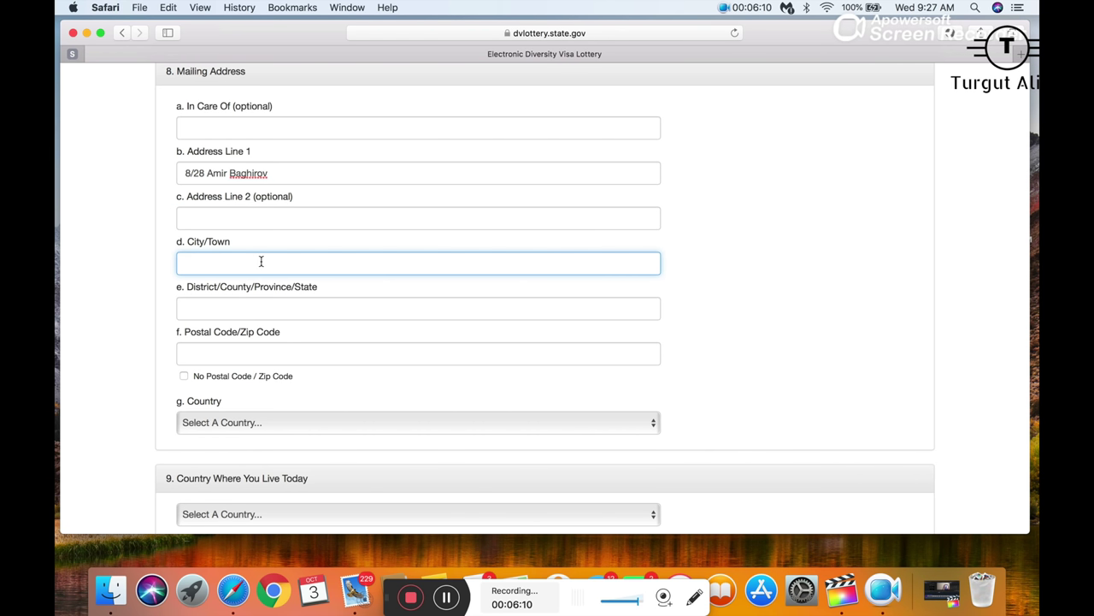
pyautogui.scroll(-2, 262, 262)
pyautogui.write('B')
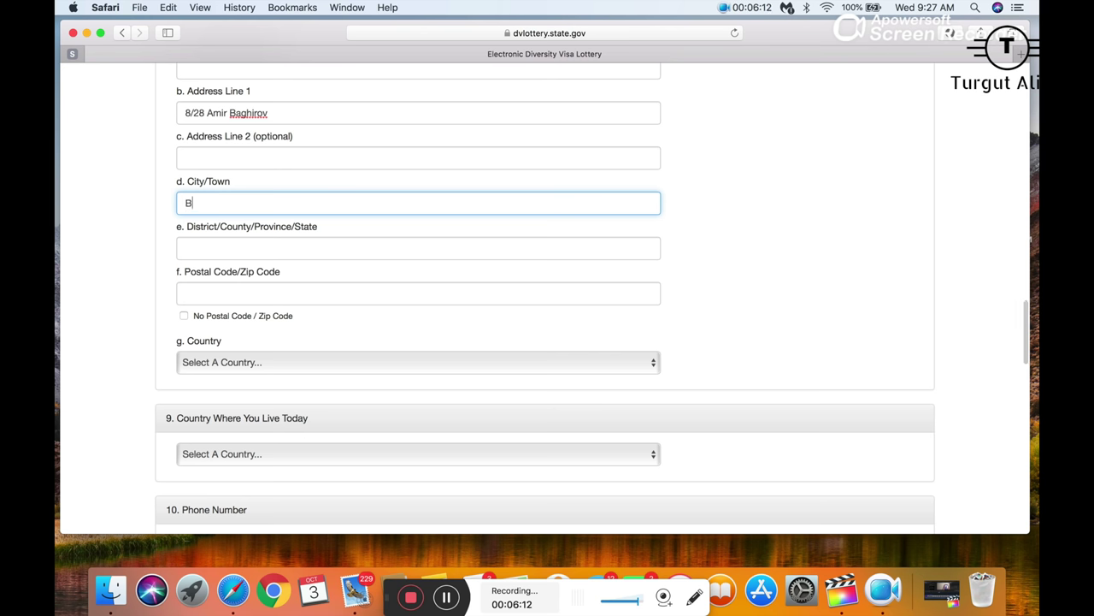
pyautogui.write('aku')
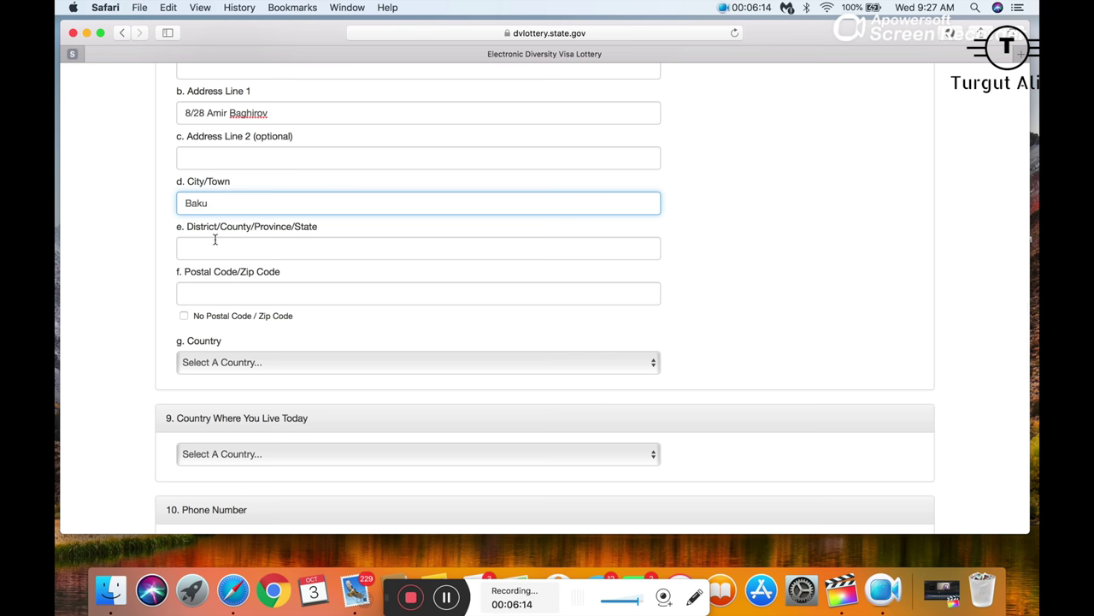
pyautogui.click(212, 243)
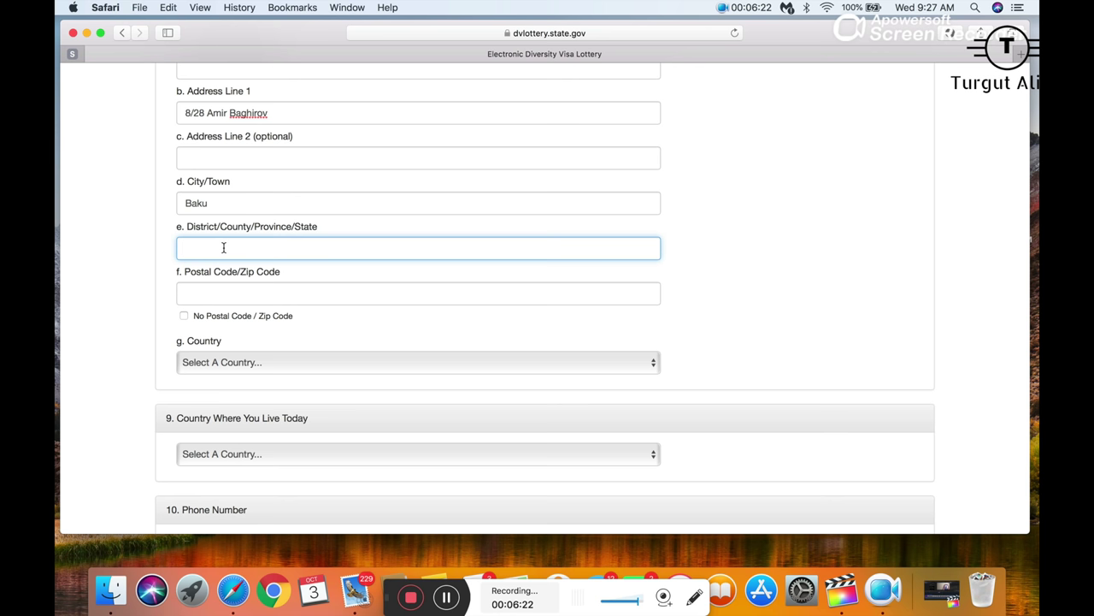
pyautogui.write('Sabunchu')
pyautogui.click(242, 293)
pyautogui.write('A')
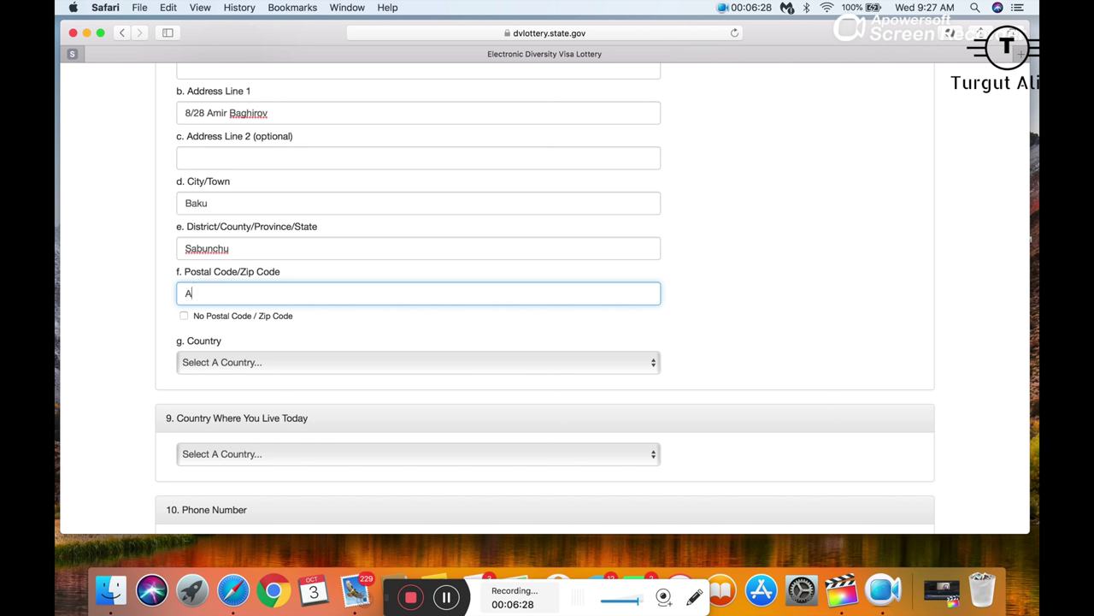
pyautogui.write('Z1104')
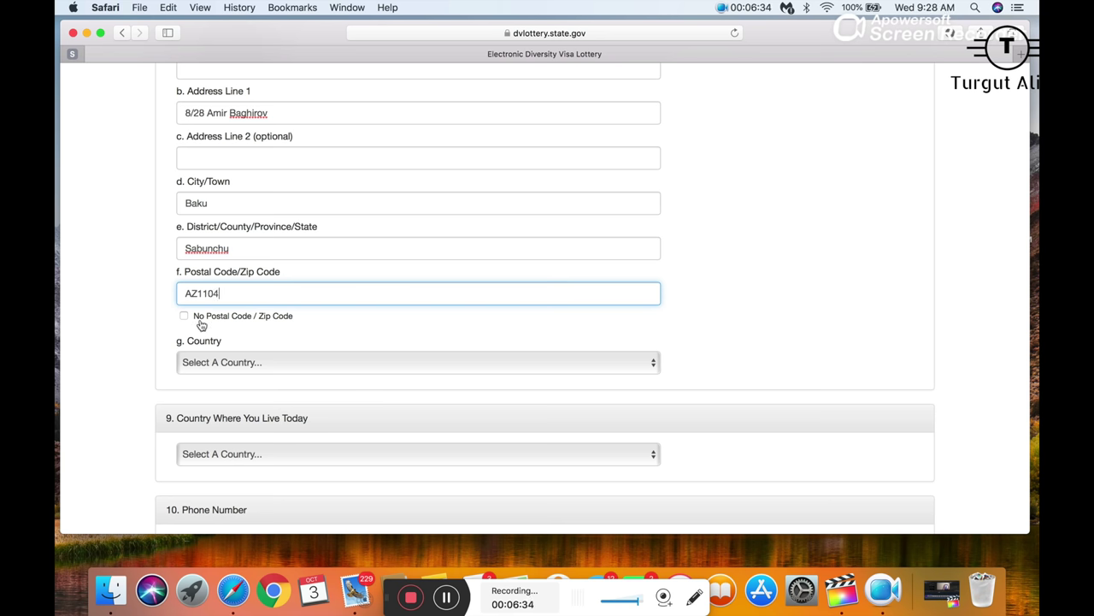
# - Set the mailing address country to Azerbaijan, correcting an accidental Australia choice
pyautogui.scroll(-3, 202, 321)
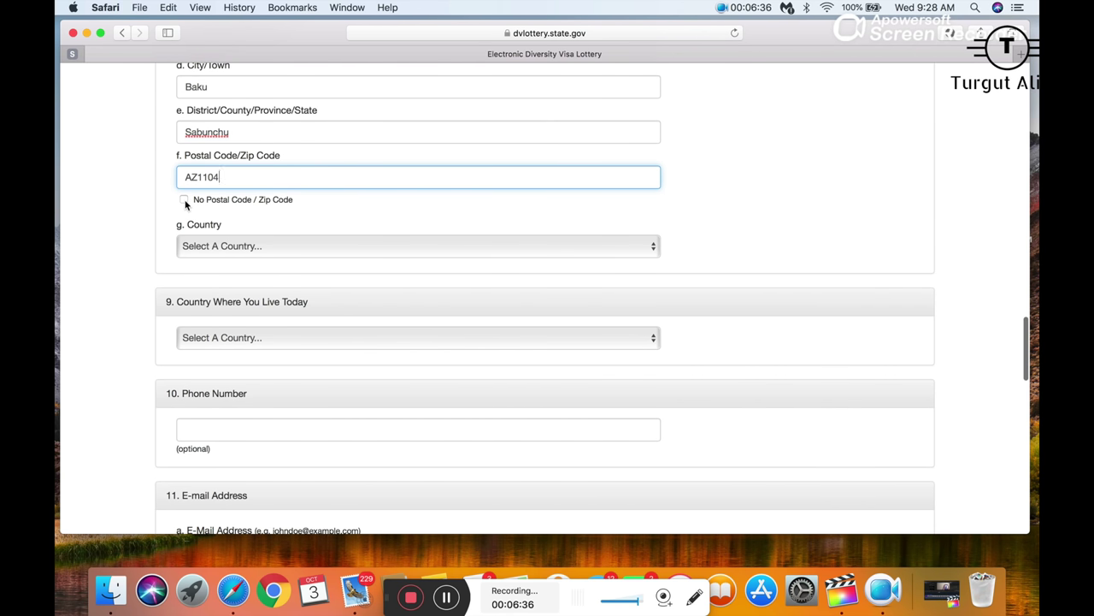
pyautogui.click(219, 245)
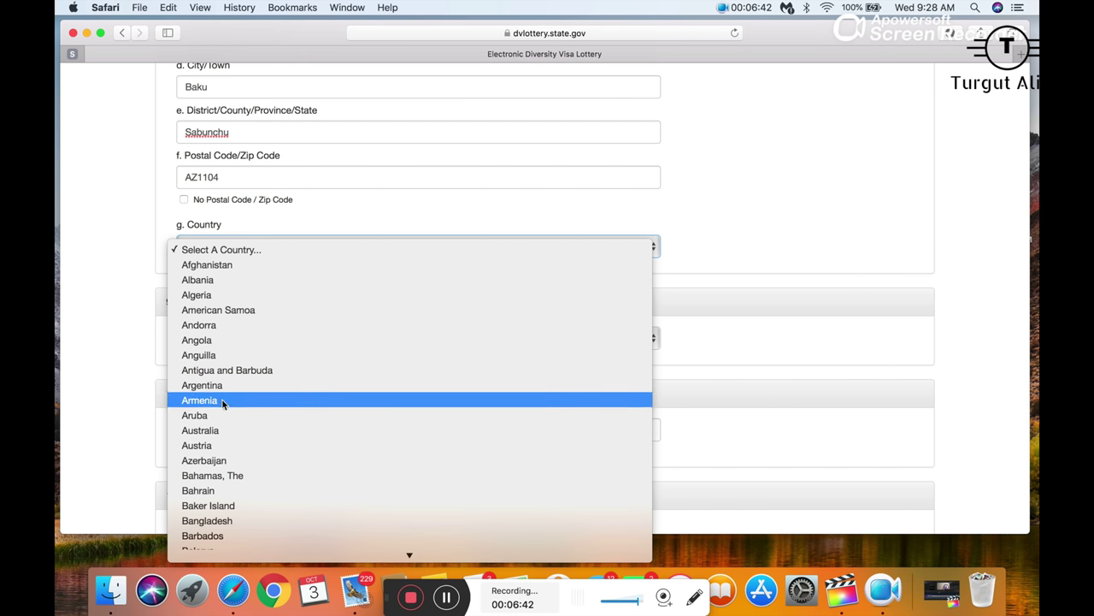
pyautogui.click(218, 430)
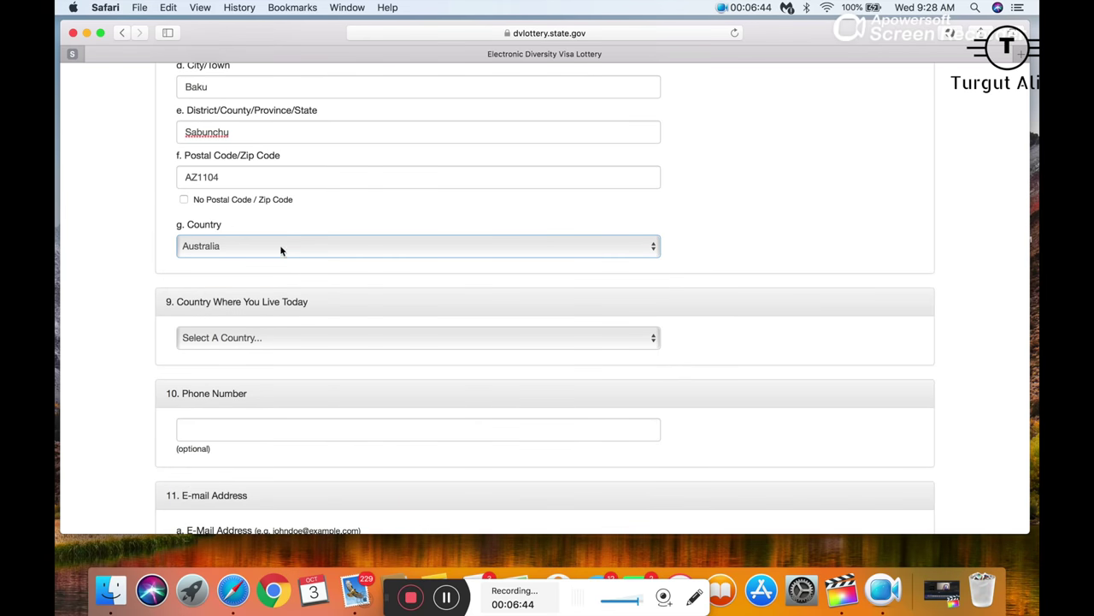
pyautogui.scroll(-3, 281, 248)
pyautogui.scroll(1, 276, 269)
pyautogui.click(250, 189)
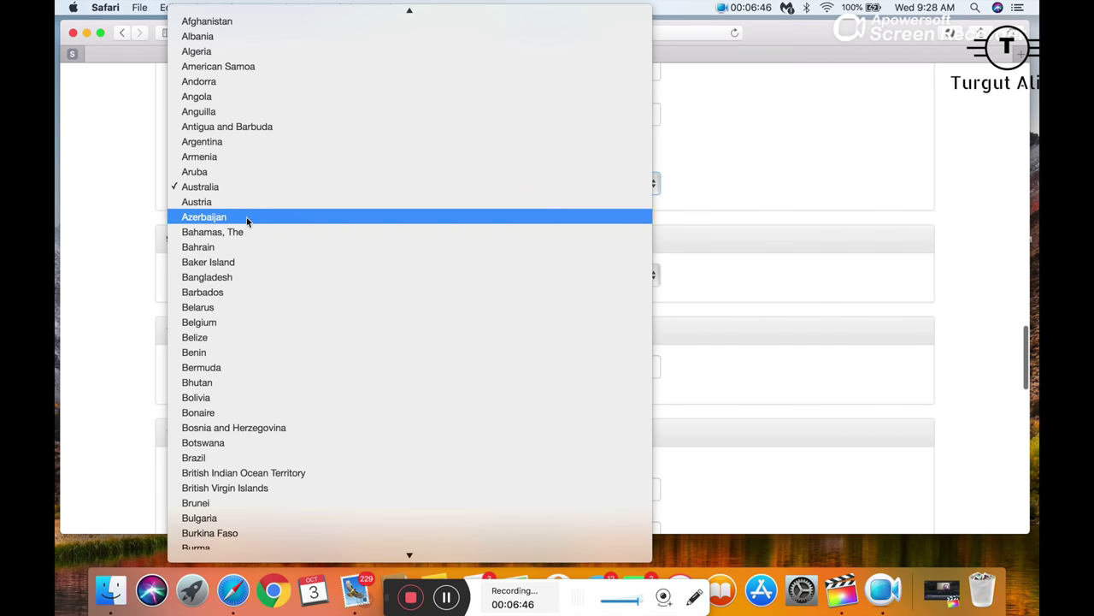
pyautogui.click(228, 217)
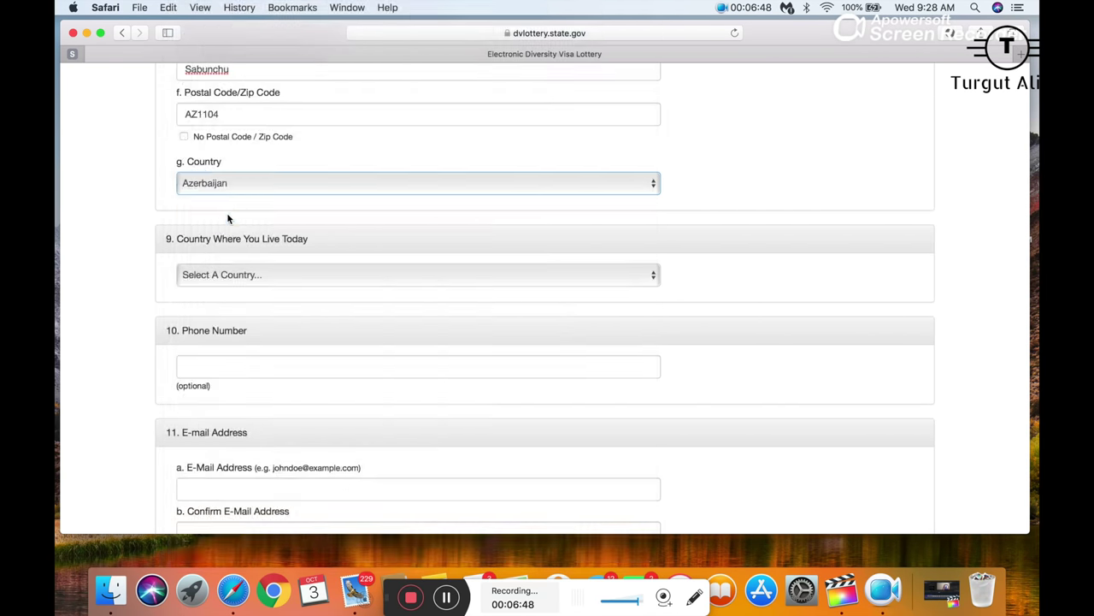
# - Scroll through the form to review the completed mailing address fields
pyautogui.scroll(-2, 239, 268)
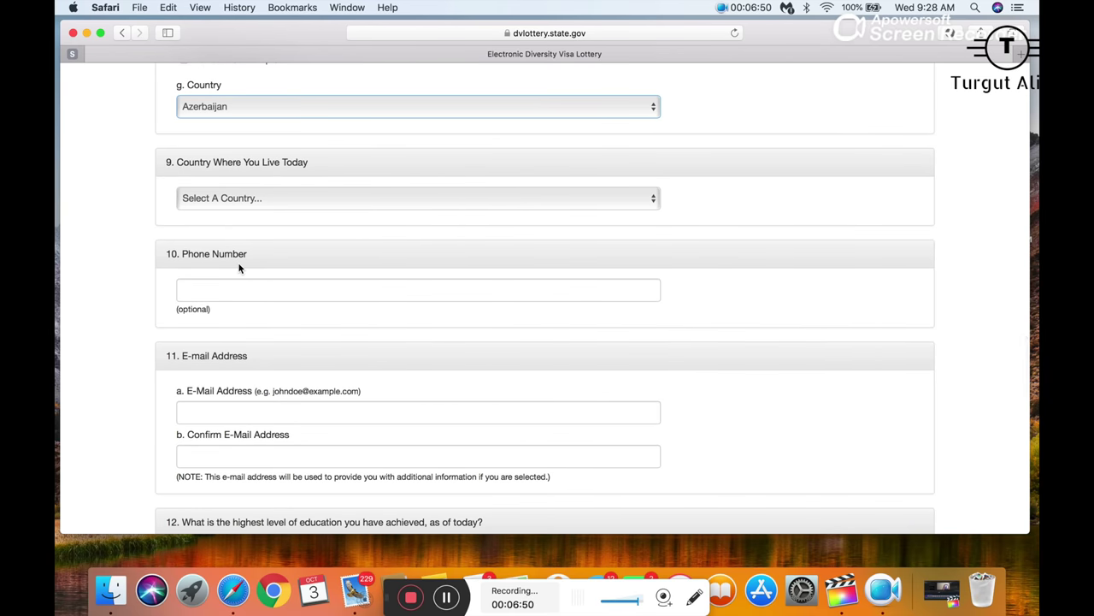
pyautogui.scroll(5, 239, 267)
pyautogui.scroll(-1, 239, 264)
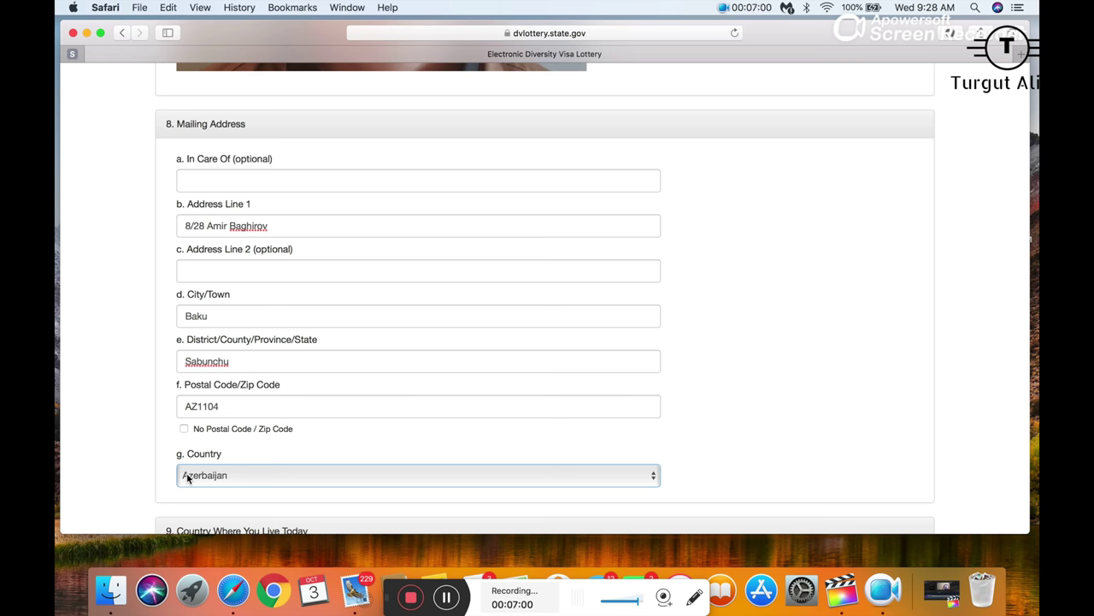
pyautogui.scroll(-3, 187, 478)
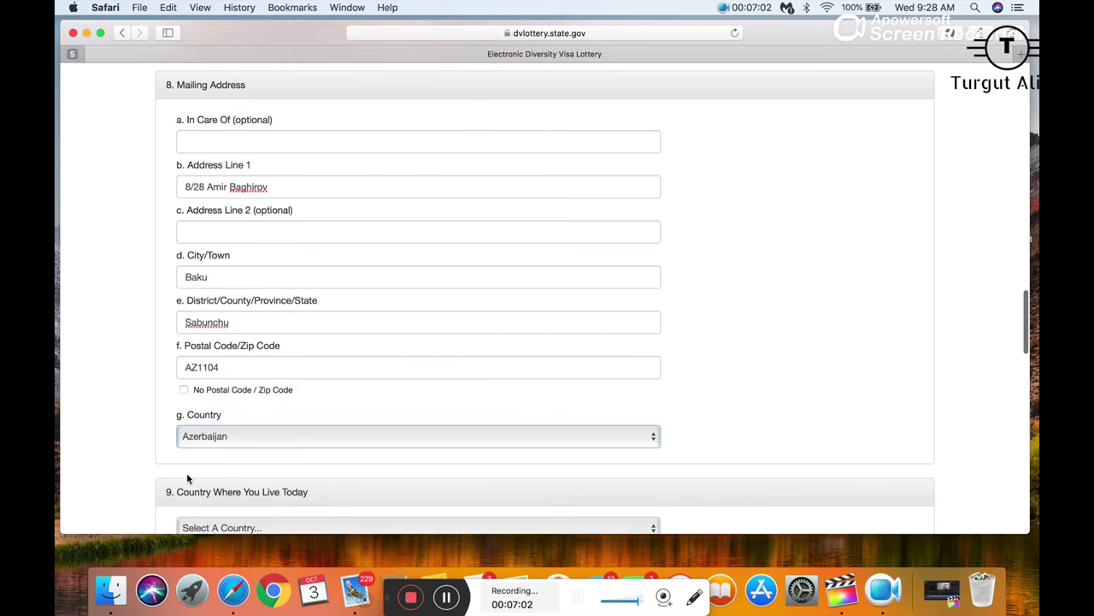
pyautogui.scroll(2, 187, 479)
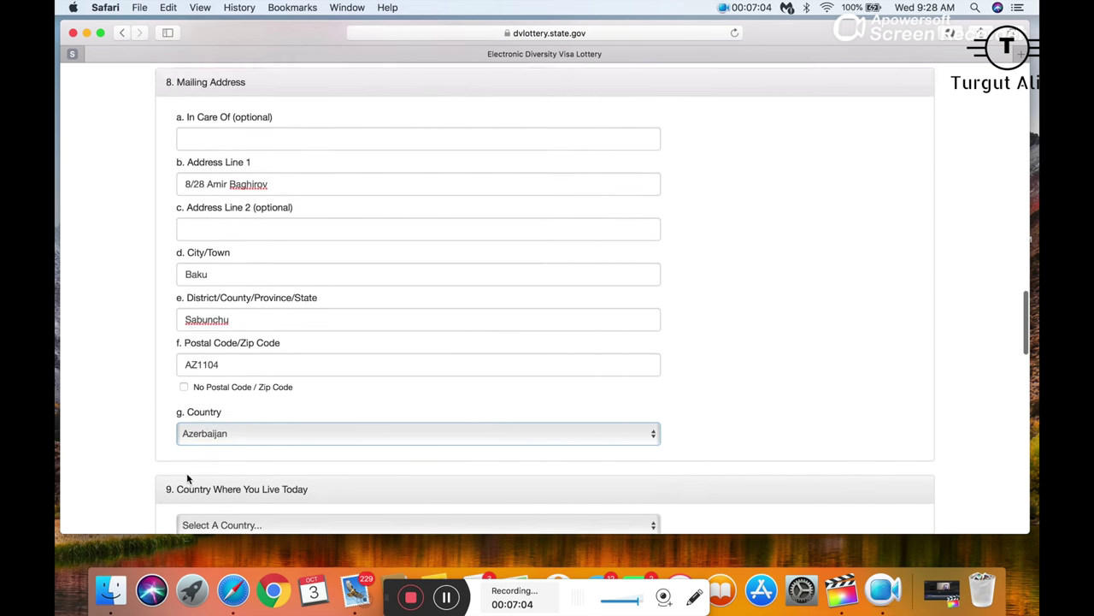
pyautogui.scroll(-1, 187, 479)
pyautogui.scroll(-1, 187, 479)
pyautogui.scroll(1, 185, 478)
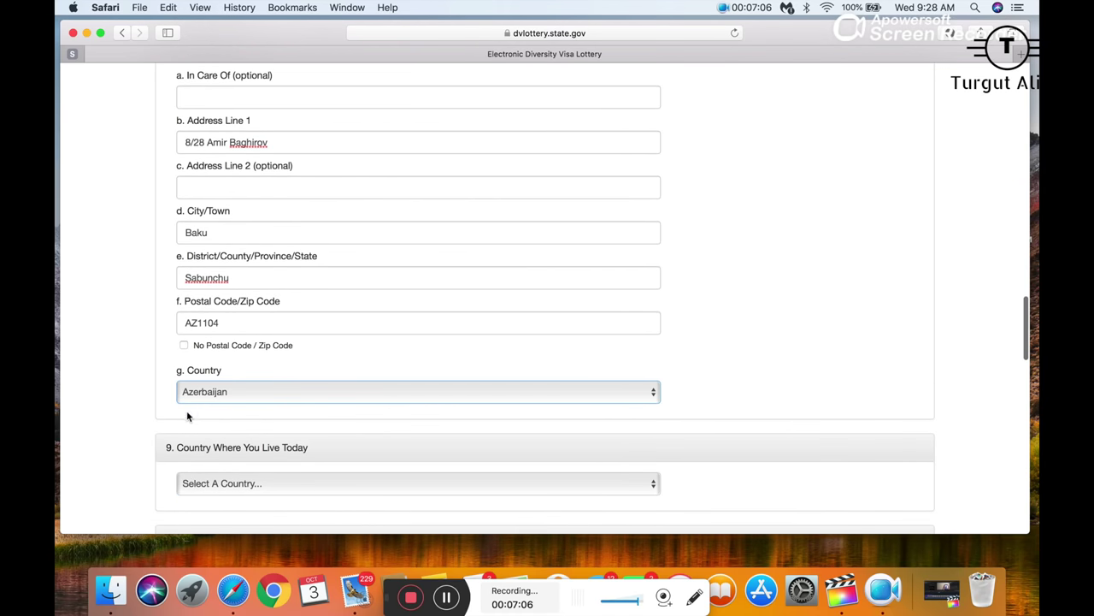
pyautogui.moveTo(235, 323); pyautogui.dragTo(168, 319)
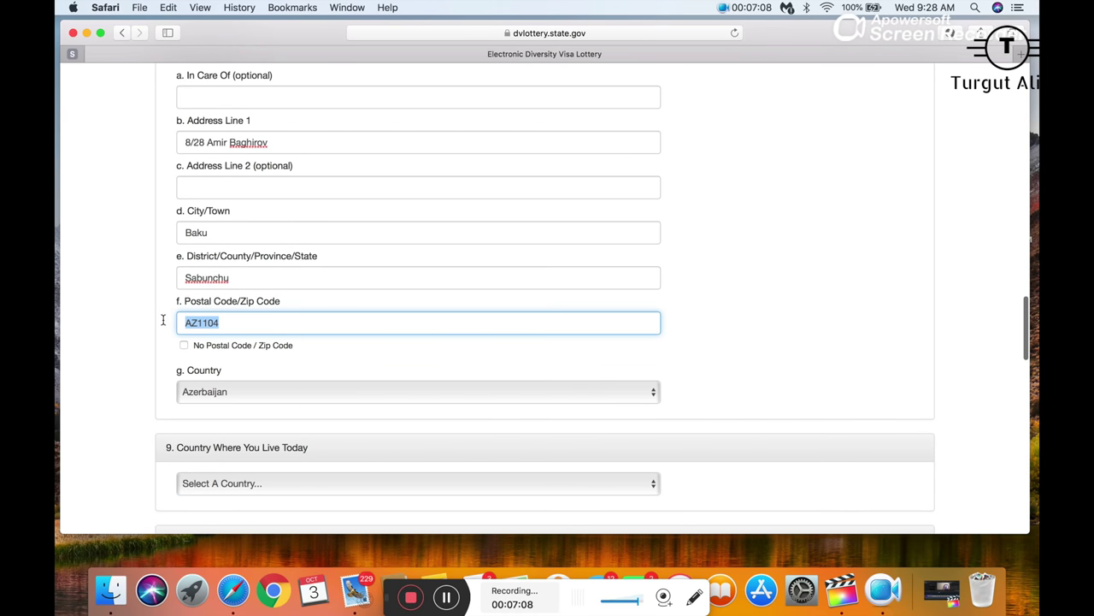
pyautogui.scroll(-5, 256, 347)
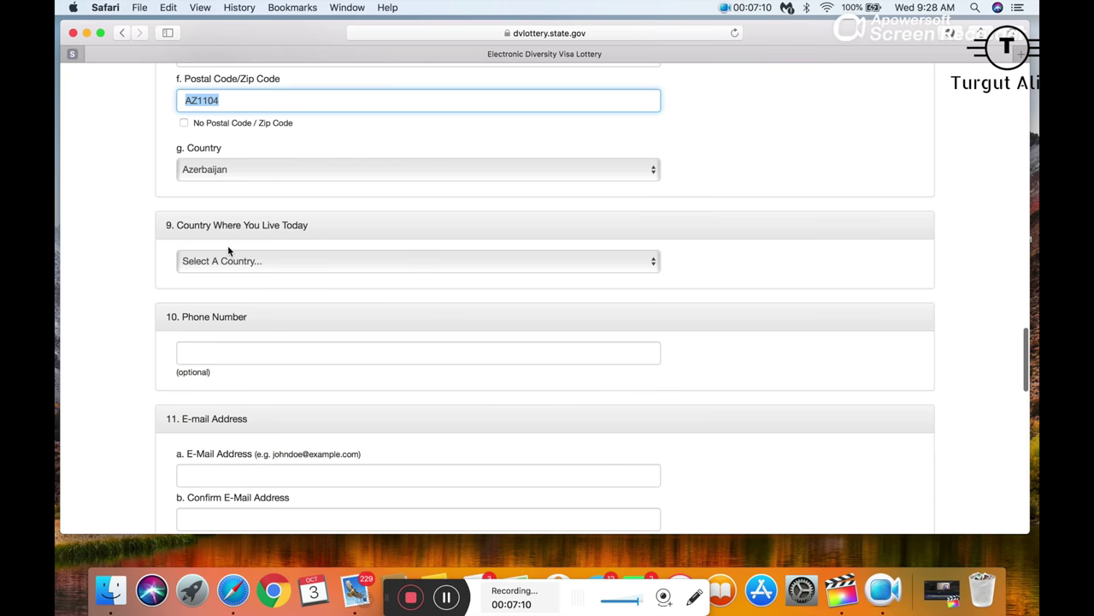
pyautogui.scroll(-2, 228, 248)
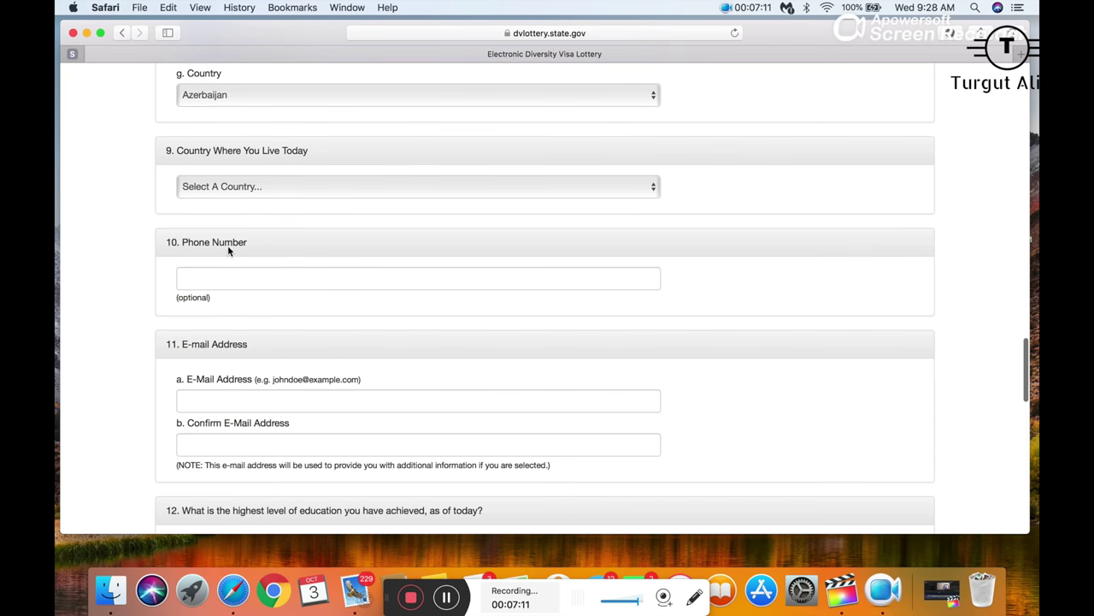
# - Choose Azerbaijan from the Country Where You Live Today list
pyautogui.click(227, 189)
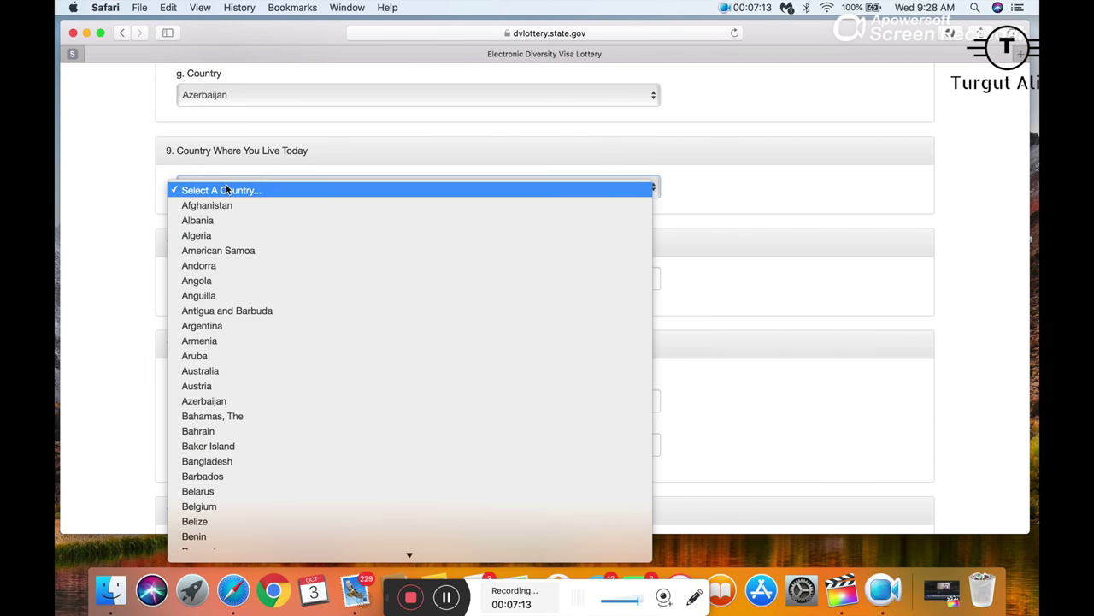
pyautogui.click(207, 401)
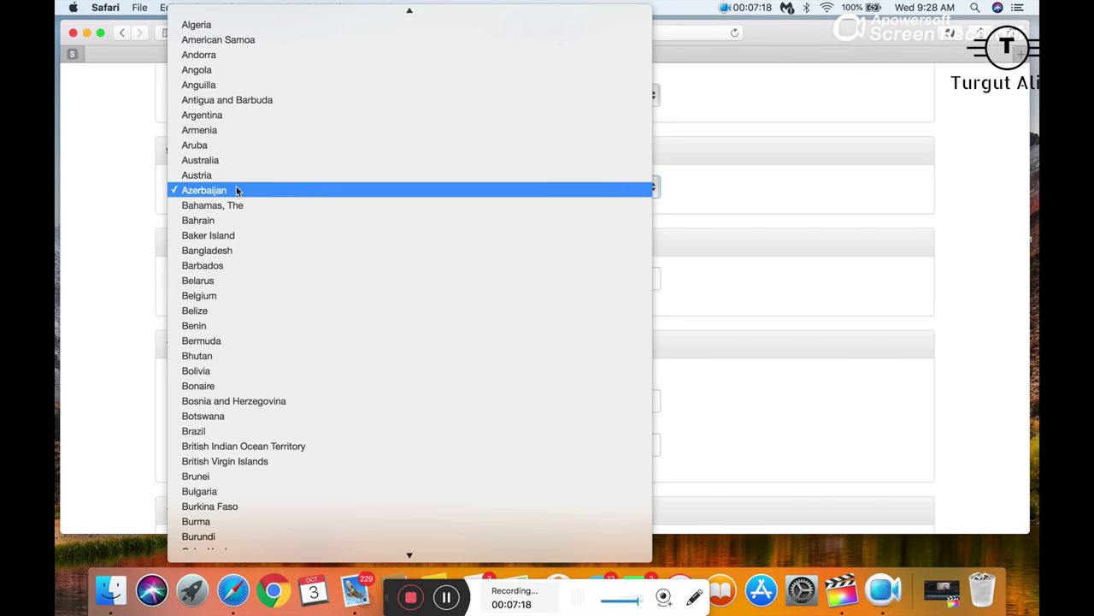
pyautogui.click(237, 190)
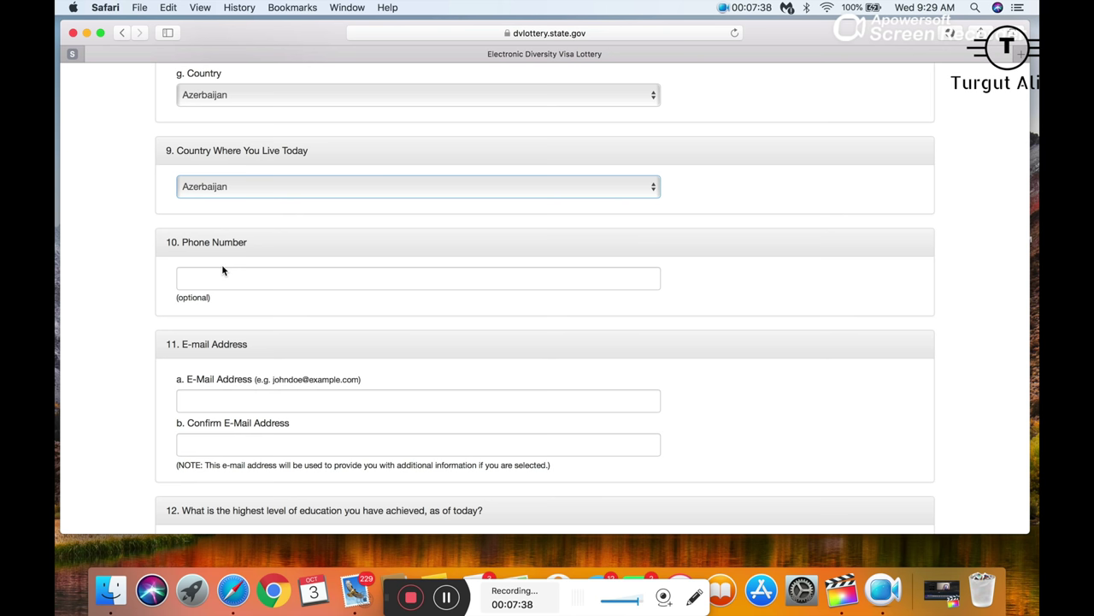
# - Enter the applicant's phone number, with its country code, in Phone Number
pyautogui.click(214, 283)
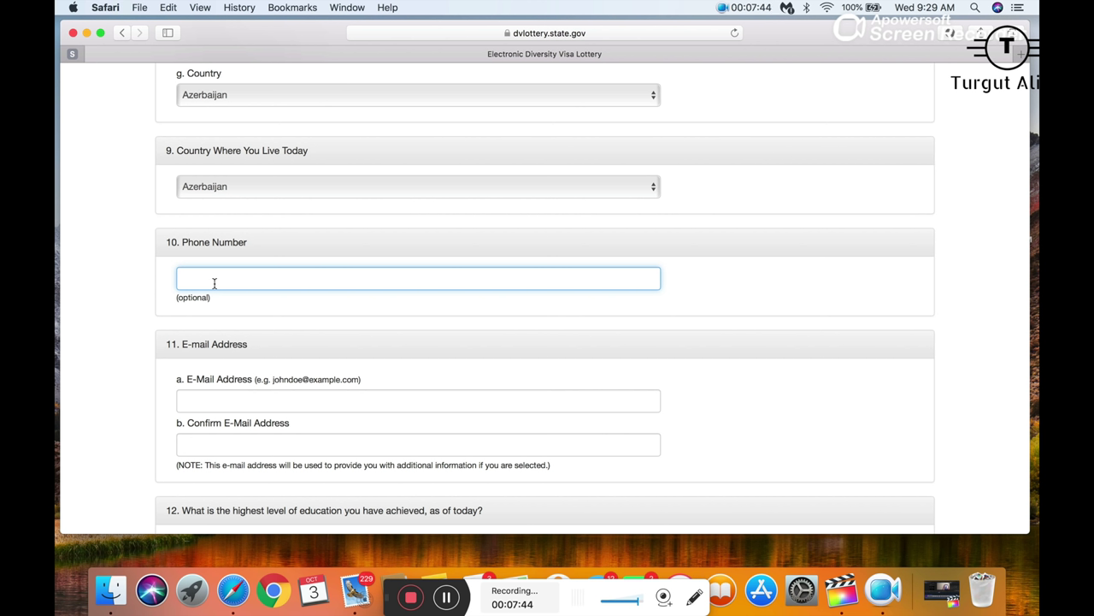
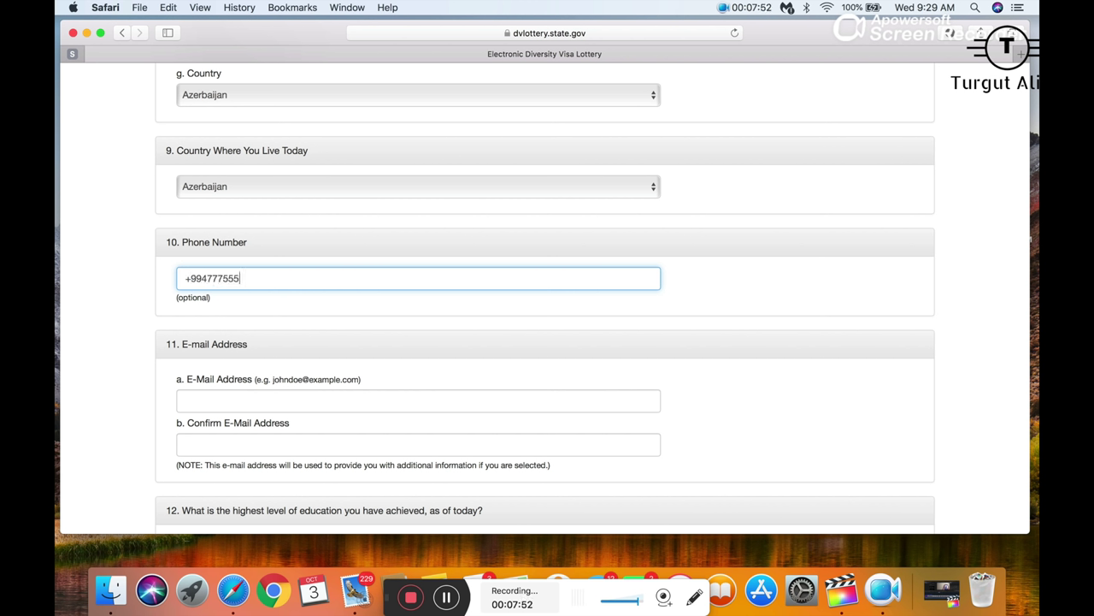
pyautogui.scroll(-3, 547, 342)
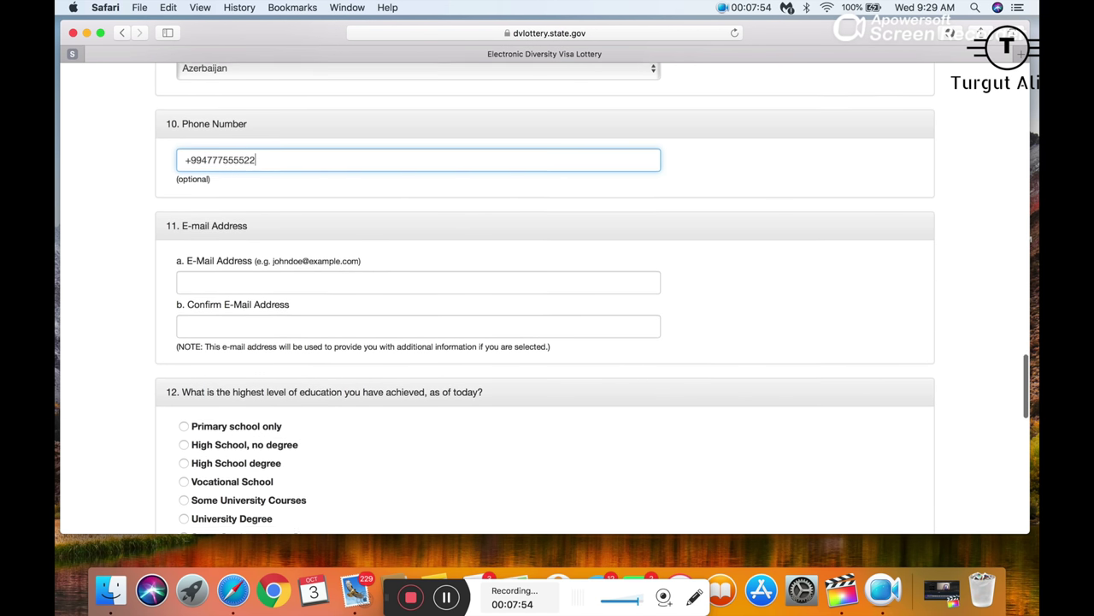
# - Type the applicant's e-mail address in E-Mail Address and begin the confirmation field
pyautogui.click(228, 275)
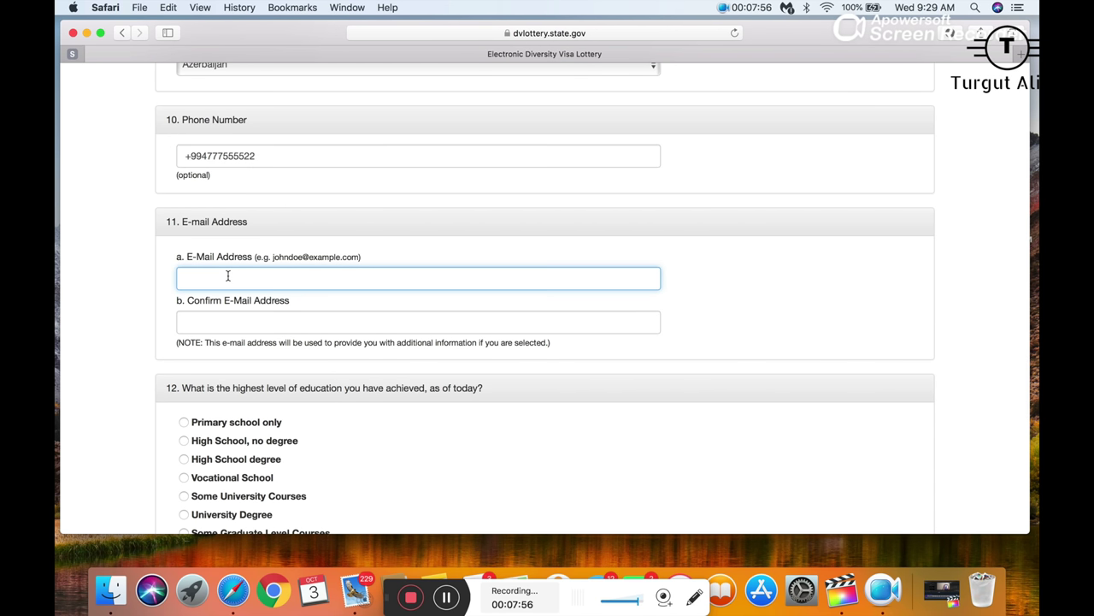
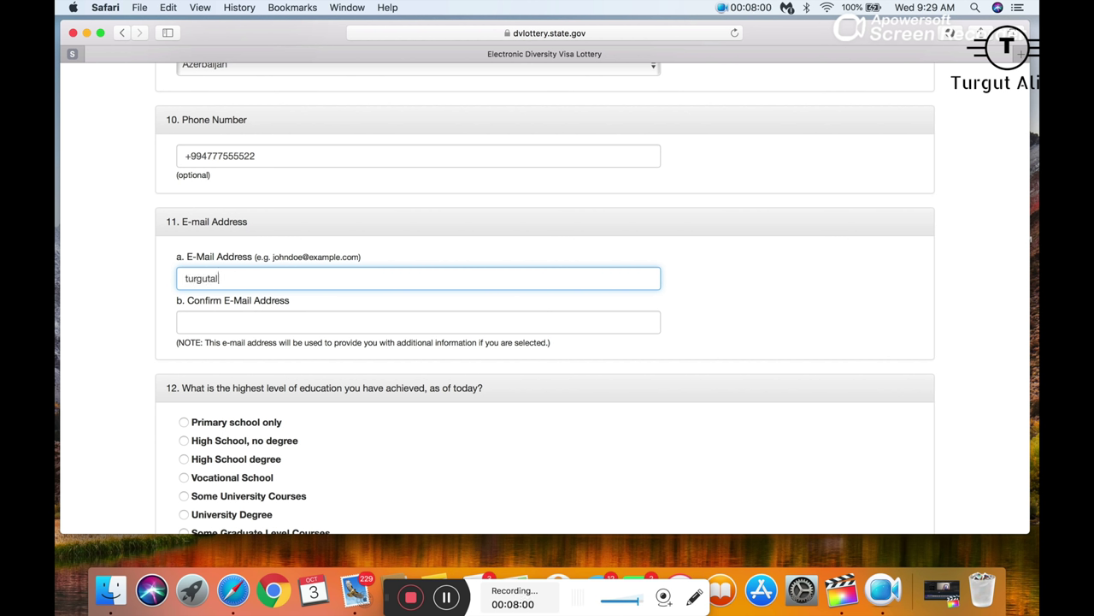
pyautogui.click(236, 320)
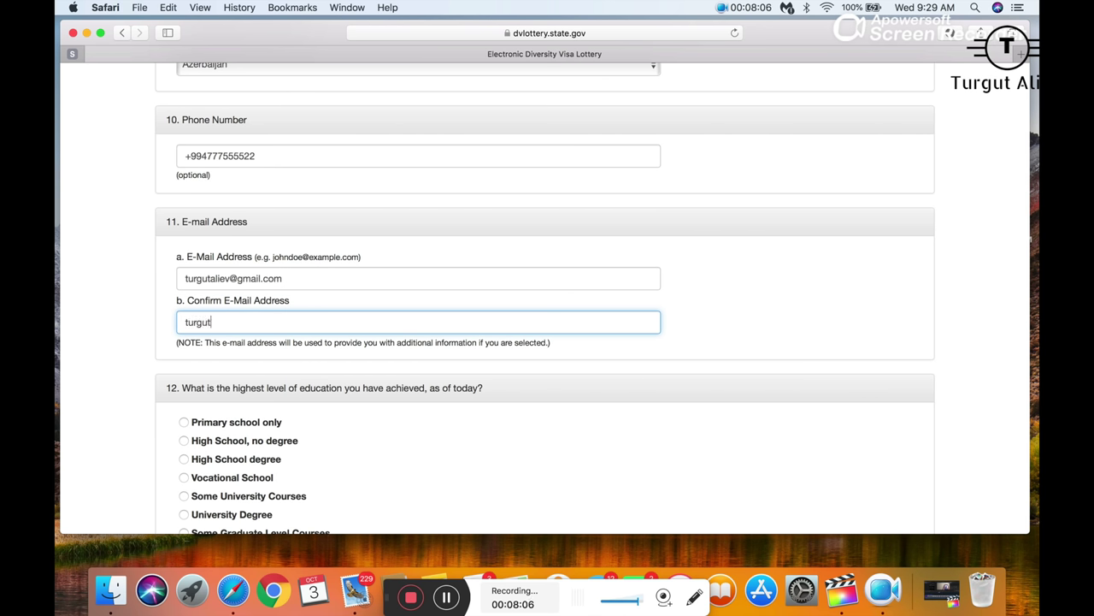
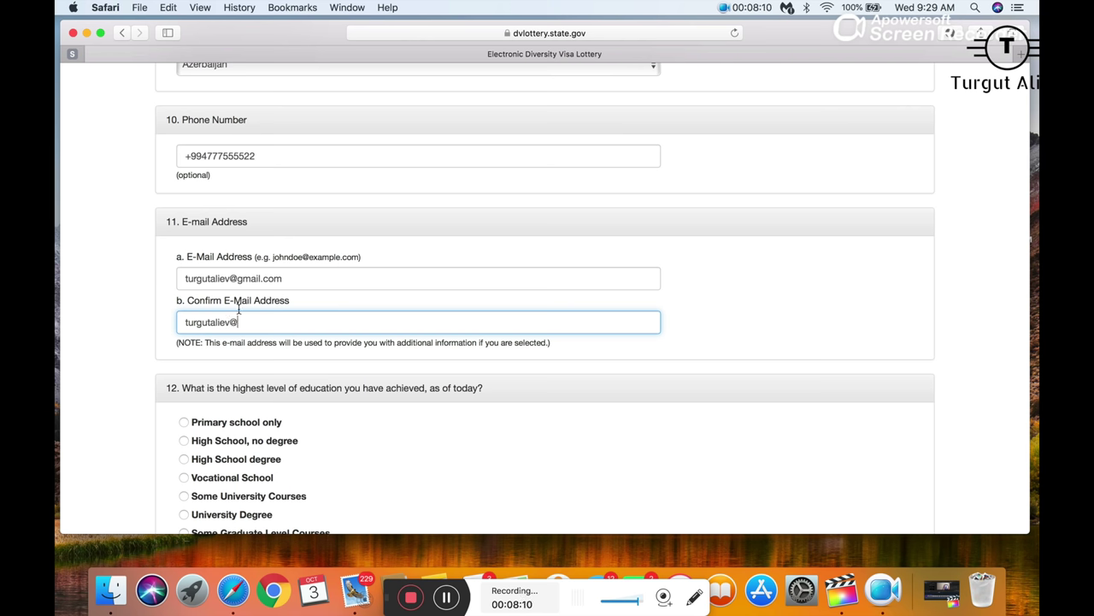
# - Clear the partial confirmation entry and select the first e-mail address for replacement
pyautogui.moveTo(285, 278); pyautogui.dragTo(156, 278)
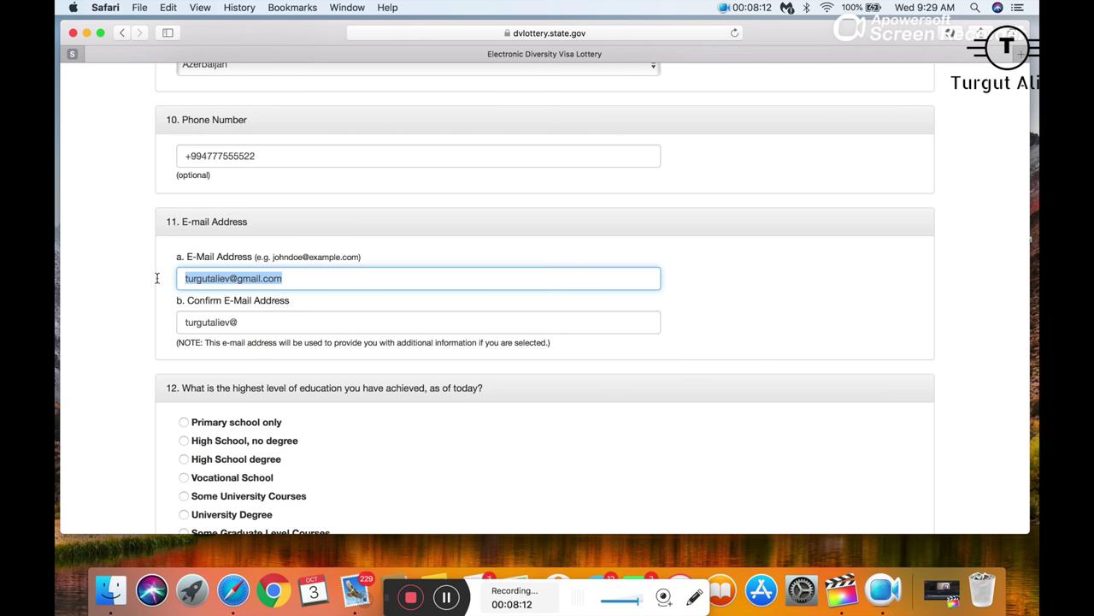
pyautogui.moveTo(239, 322); pyautogui.dragTo(134, 317)
pyautogui.press('BackSpace')
pyautogui.moveTo(295, 278); pyautogui.dragTo(157, 278)
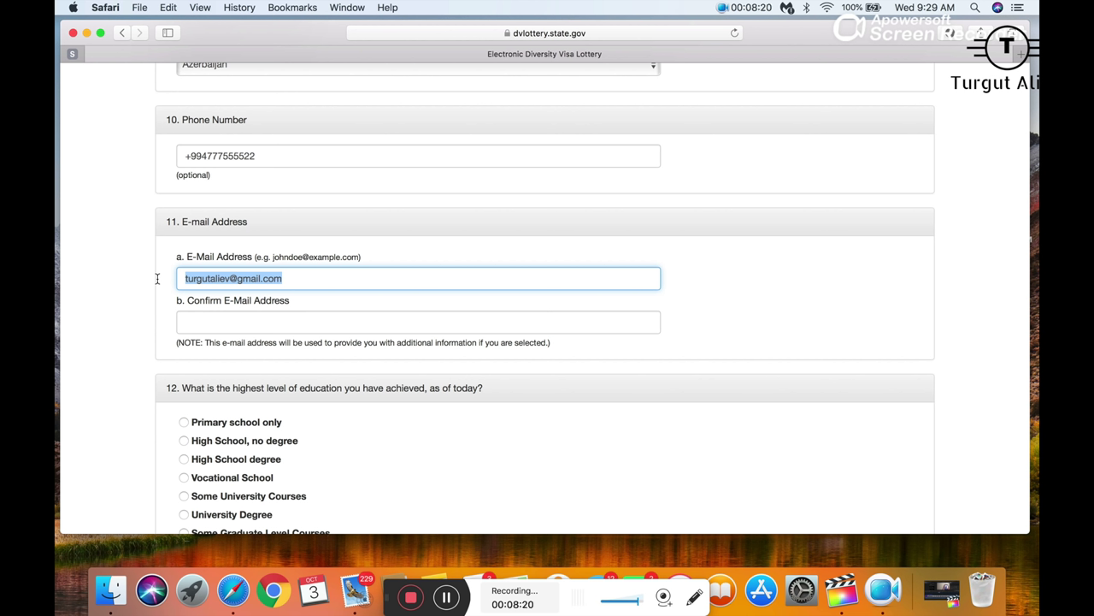
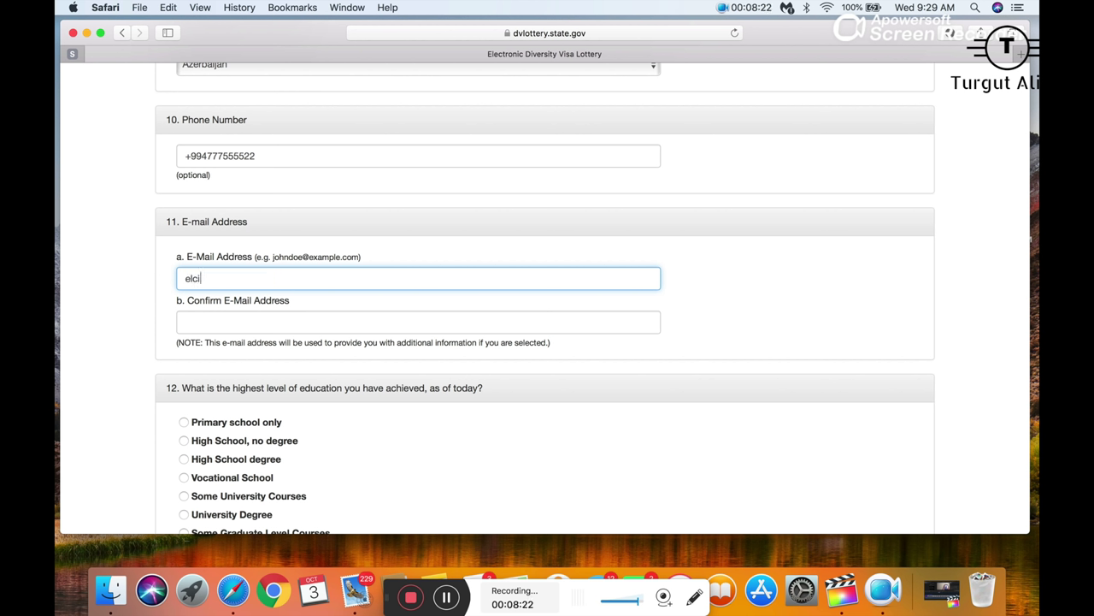
# - Replace the selected e-mail with the applicant's new e-mail address
pyautogui.press('BackSpace')
pyautogui.press('BackSpace')
pyautogui.press('BackSpace')
pyautogui.press('BackSpace')
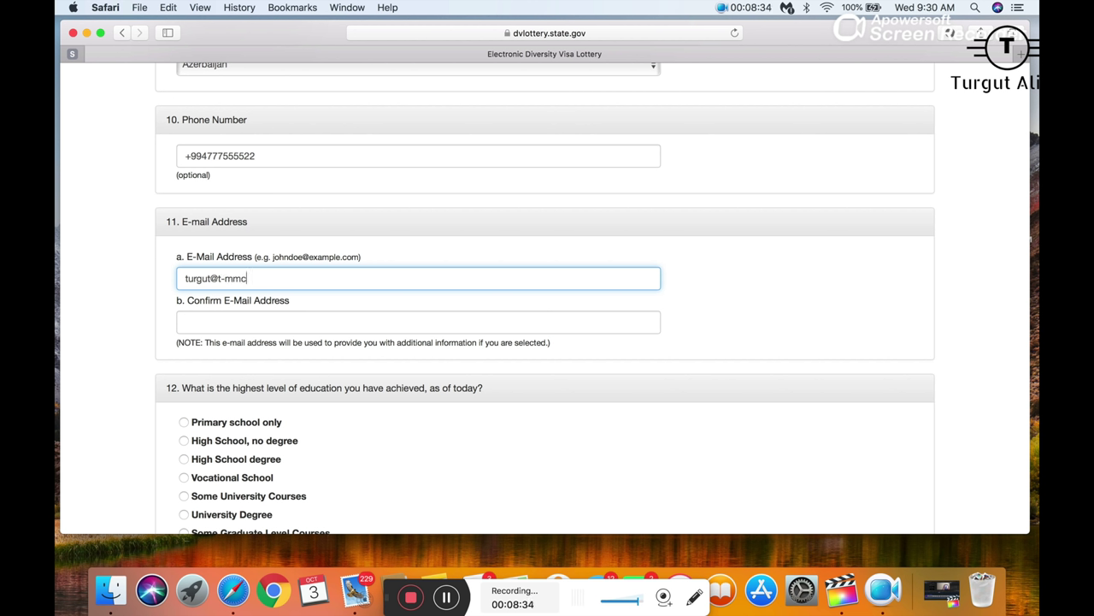
# - Type the same new address into Confirm E-Mail Address, fixing typos along the way
pyautogui.click(190, 318)
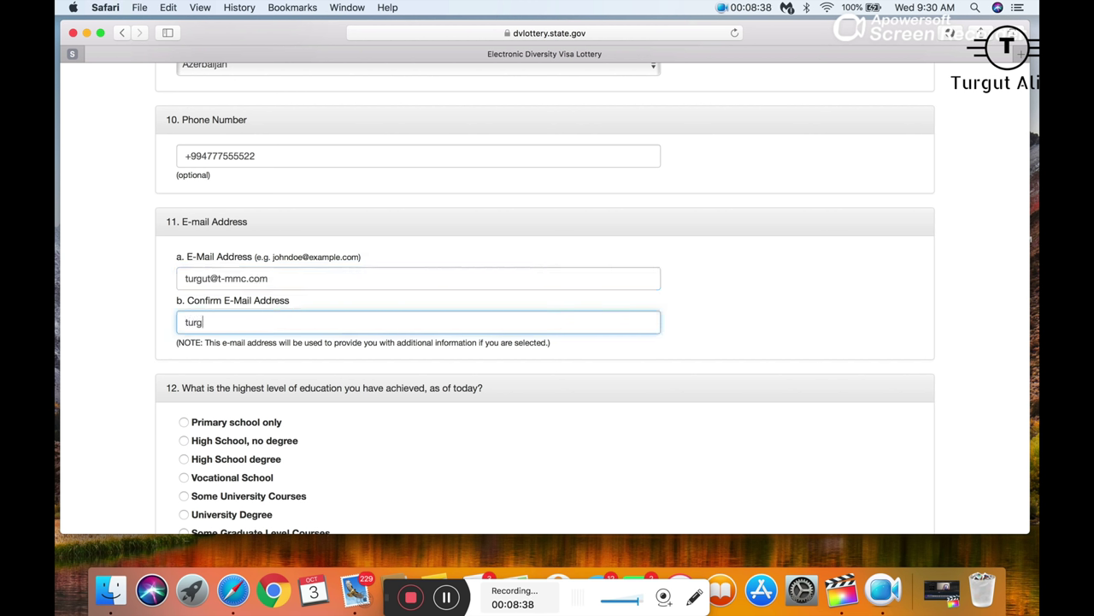
pyautogui.press('Delete')
pyautogui.click(263, 326)
pyautogui.write('.com')
pyautogui.scroll(-3, 263, 326)
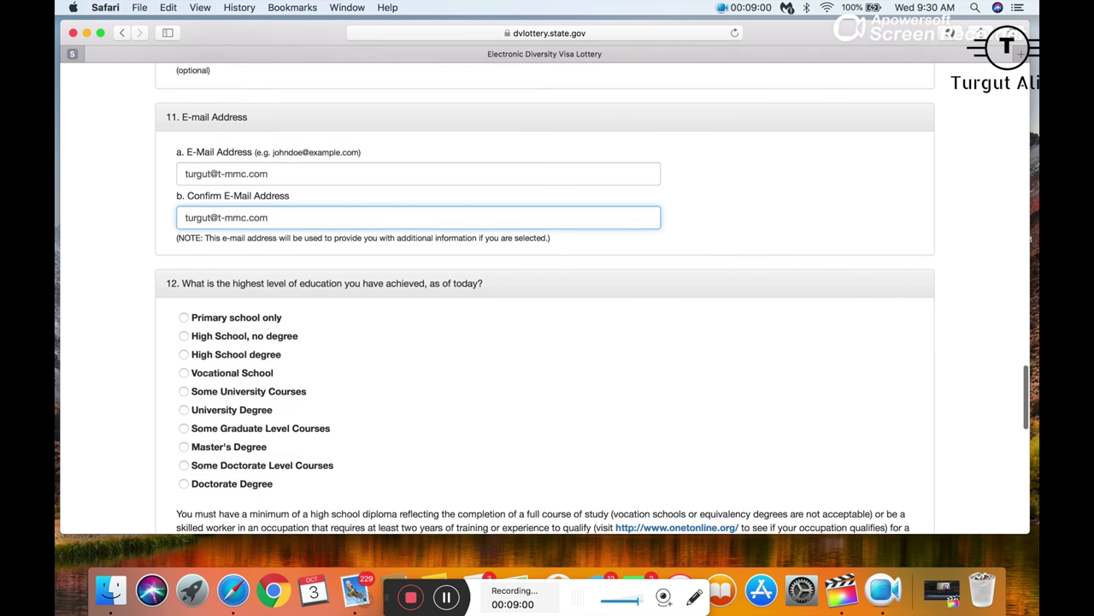
# - In question 12, try Primary school only, High School no degree and High School degree
pyautogui.scroll(-1, 195, 267)
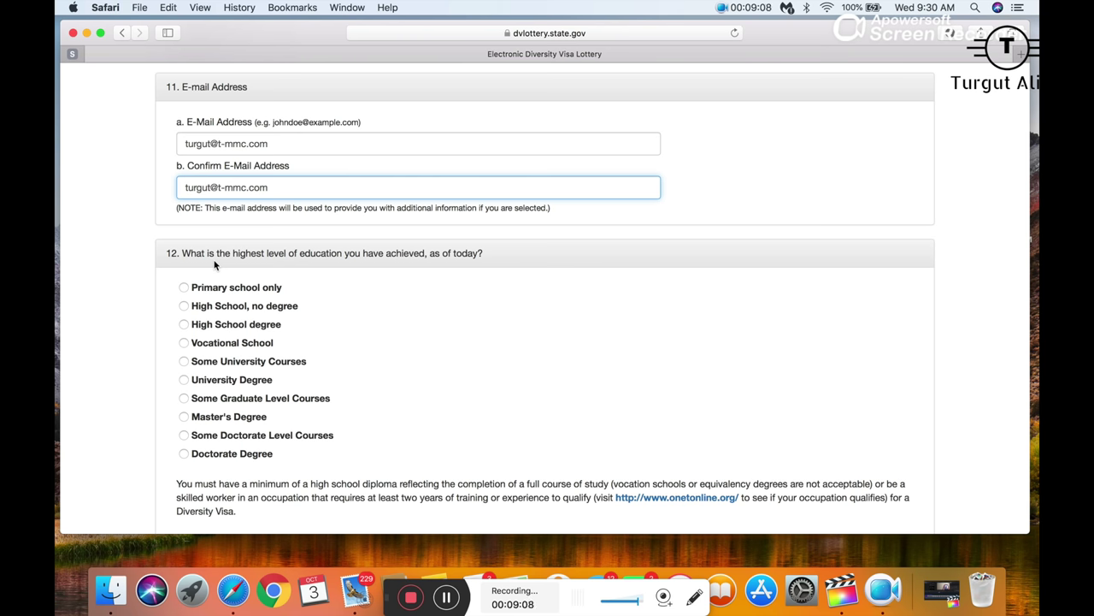
pyautogui.scroll(-3, 214, 265)
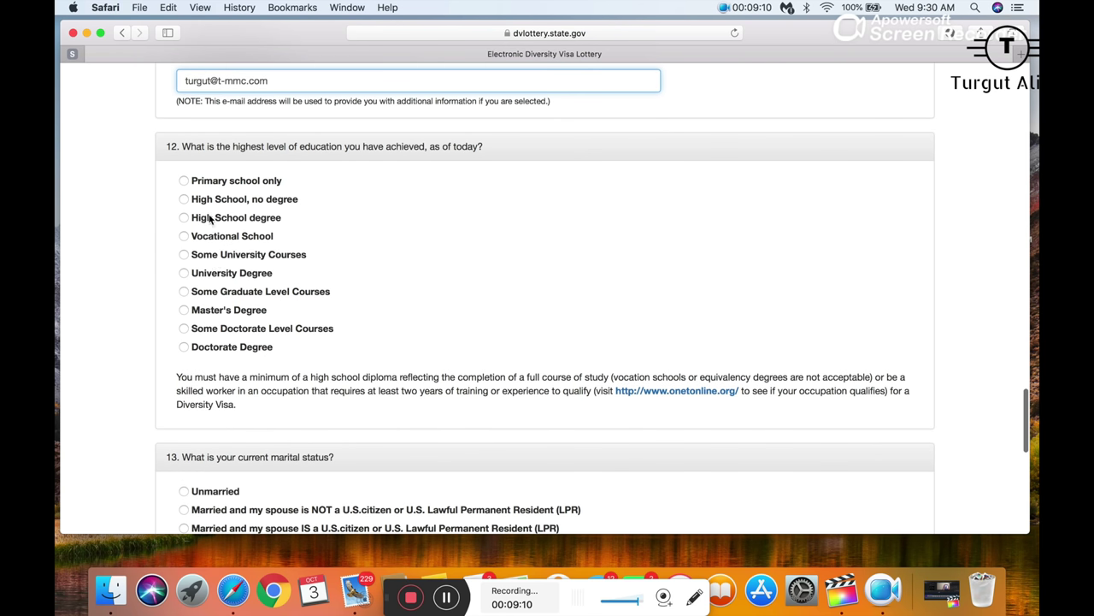
pyautogui.scroll(-1, 211, 219)
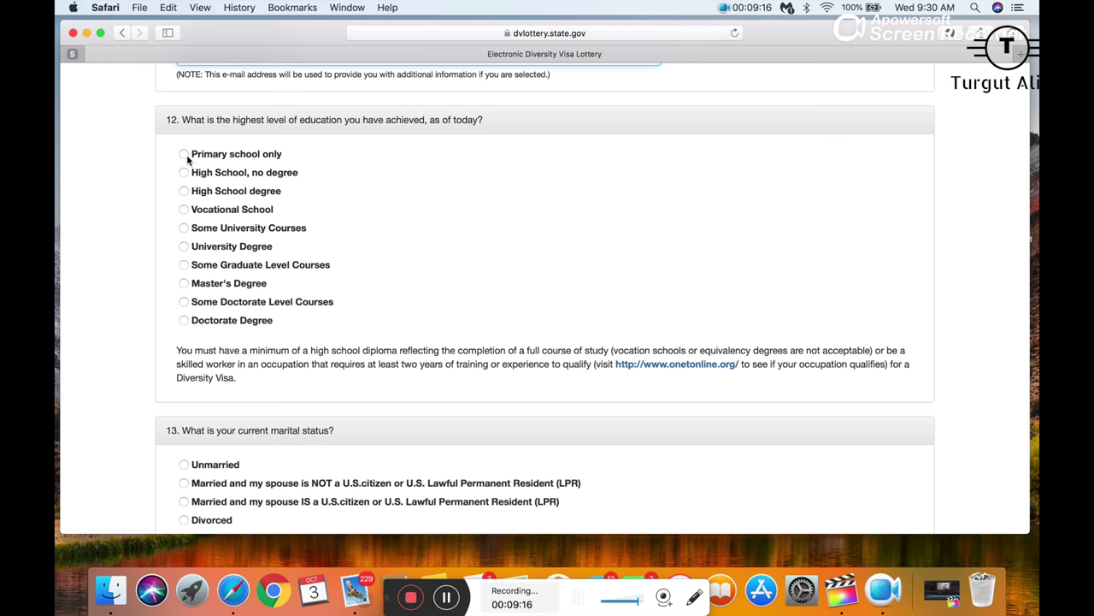
pyautogui.click(186, 155)
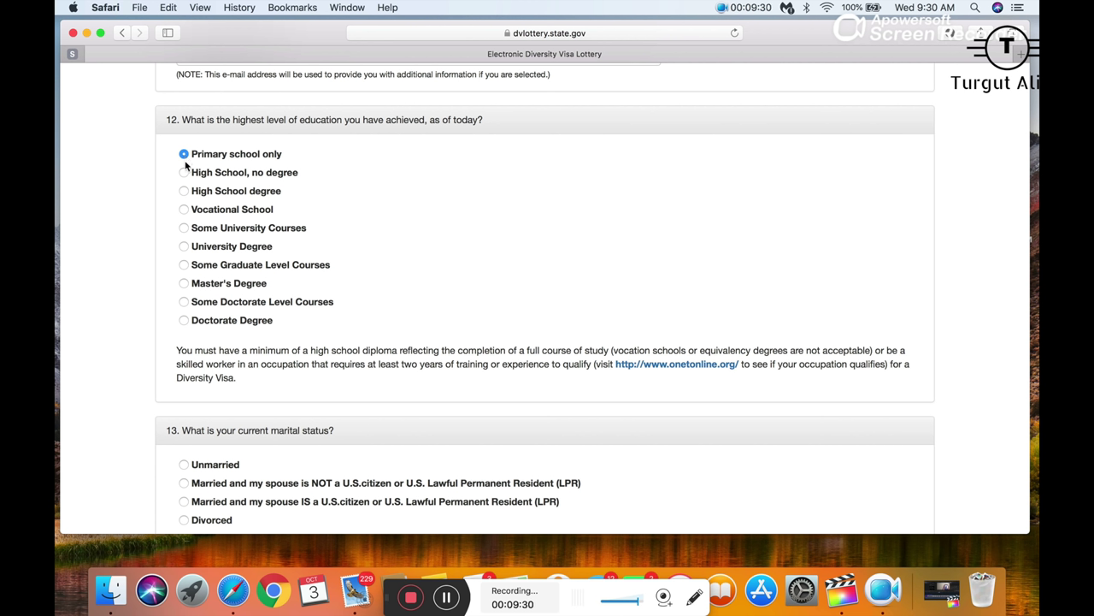
pyautogui.click(183, 173)
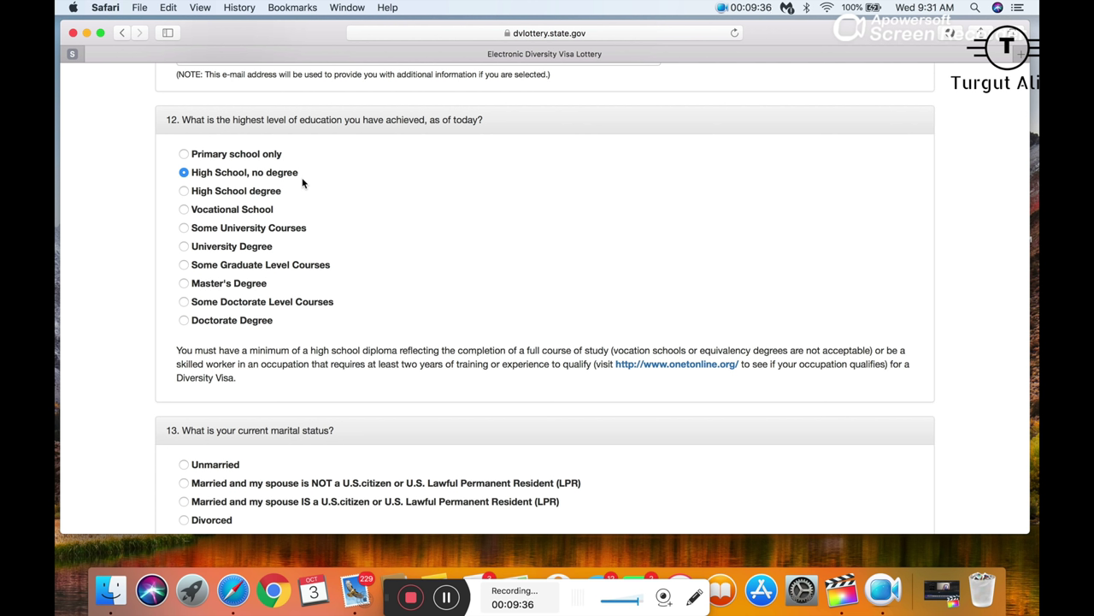
pyautogui.moveTo(303, 177); pyautogui.dragTo(250, 175)
pyautogui.click(242, 182)
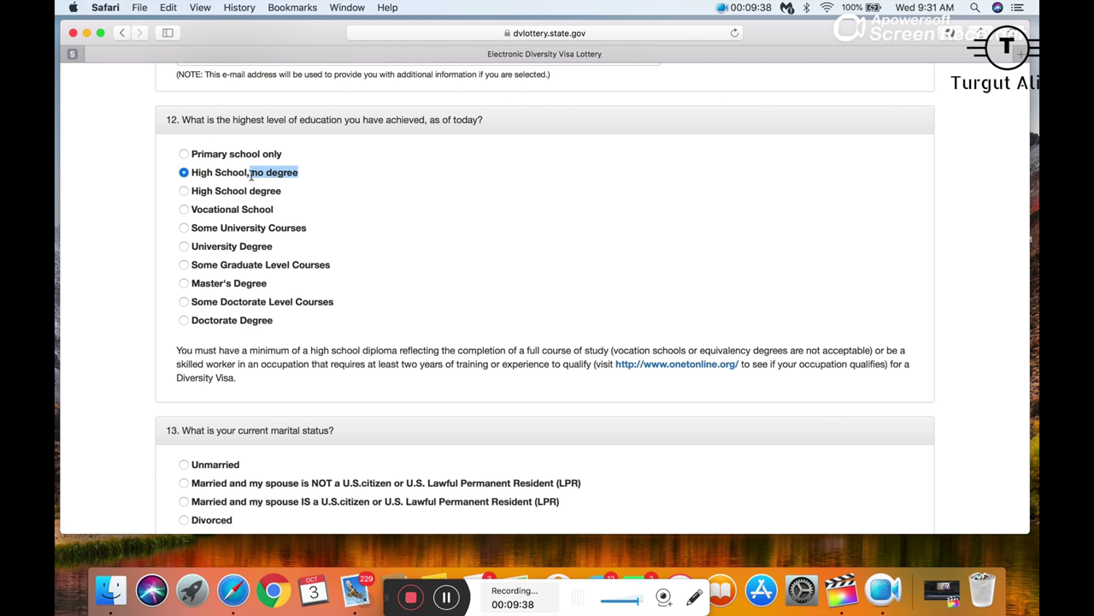
pyautogui.click(184, 190)
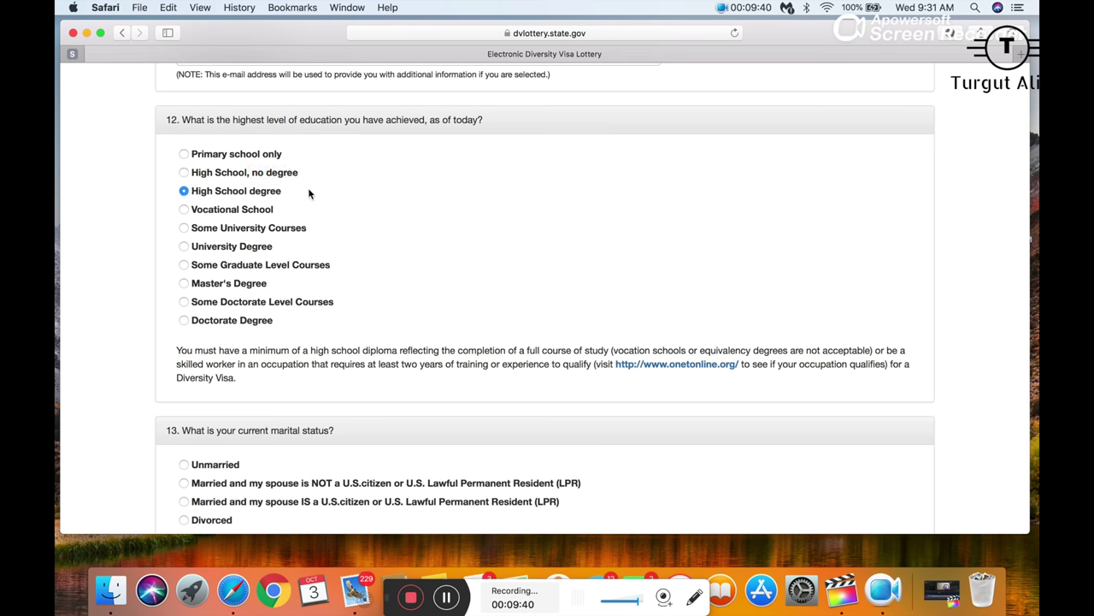
pyautogui.moveTo(310, 194); pyautogui.dragTo(179, 196)
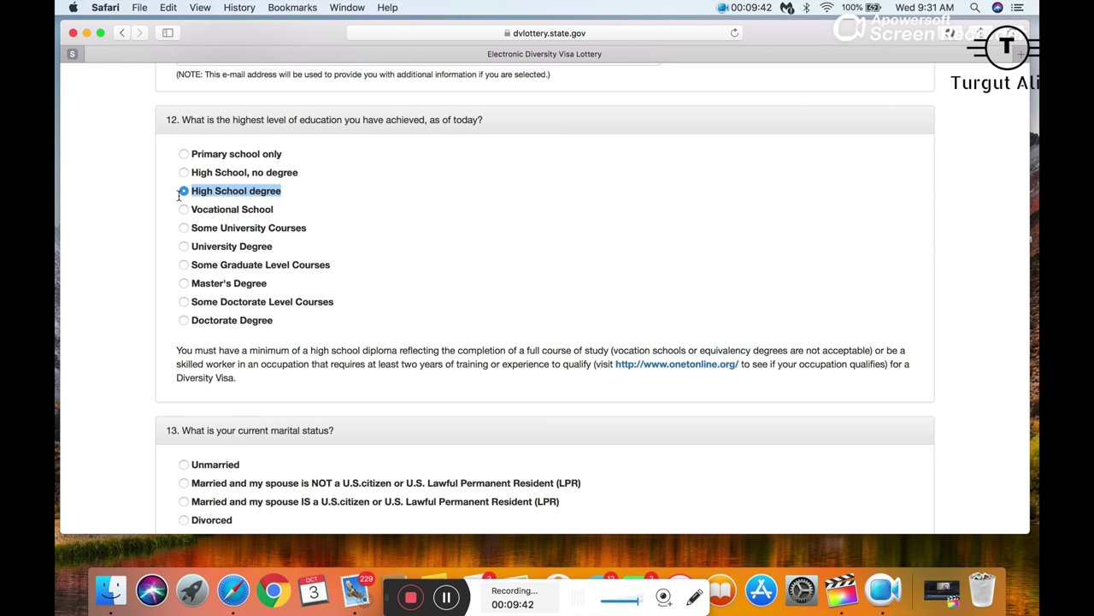
# - Go through the remaining options up to Some Doctorate Level Courses, then settle on High School degree
pyautogui.click(185, 213)
pyautogui.click(184, 227)
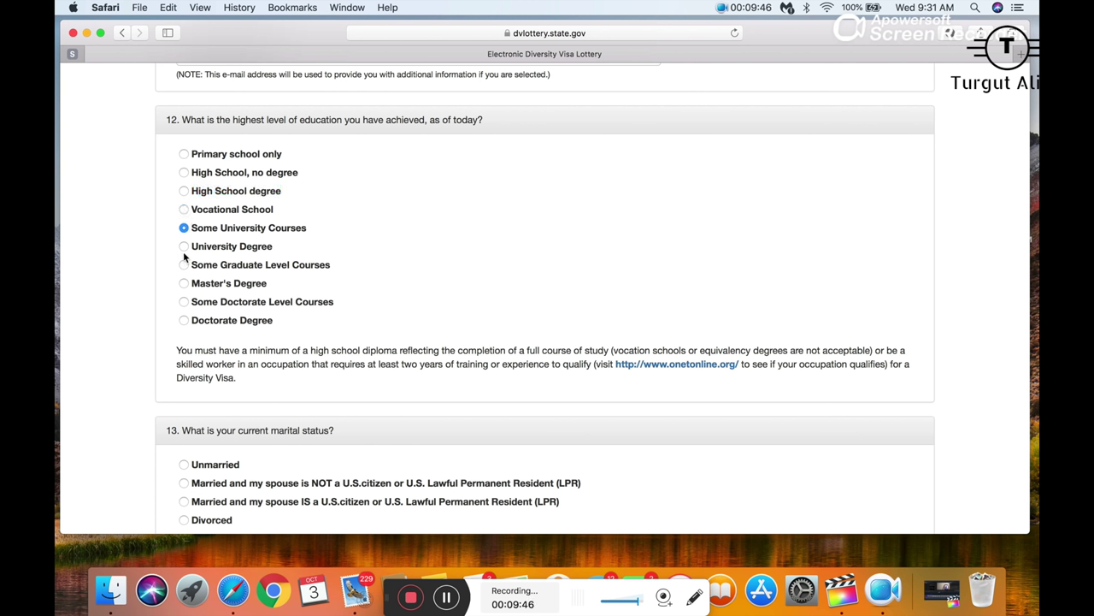
pyautogui.click(184, 247)
pyautogui.click(184, 265)
pyautogui.moveTo(330, 266); pyautogui.dragTo(197, 269)
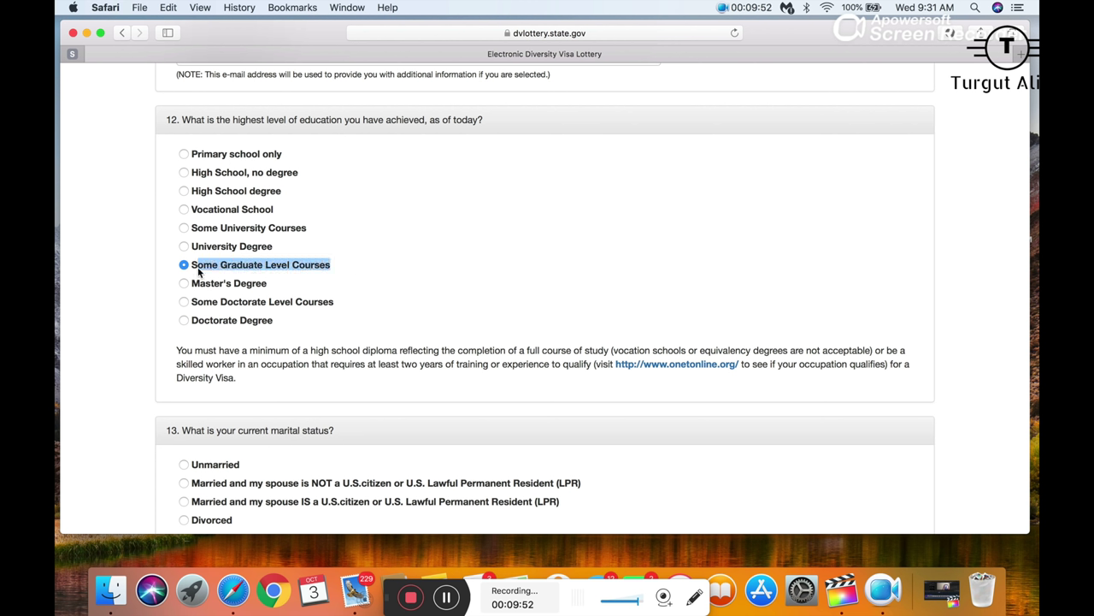
pyautogui.click(184, 284)
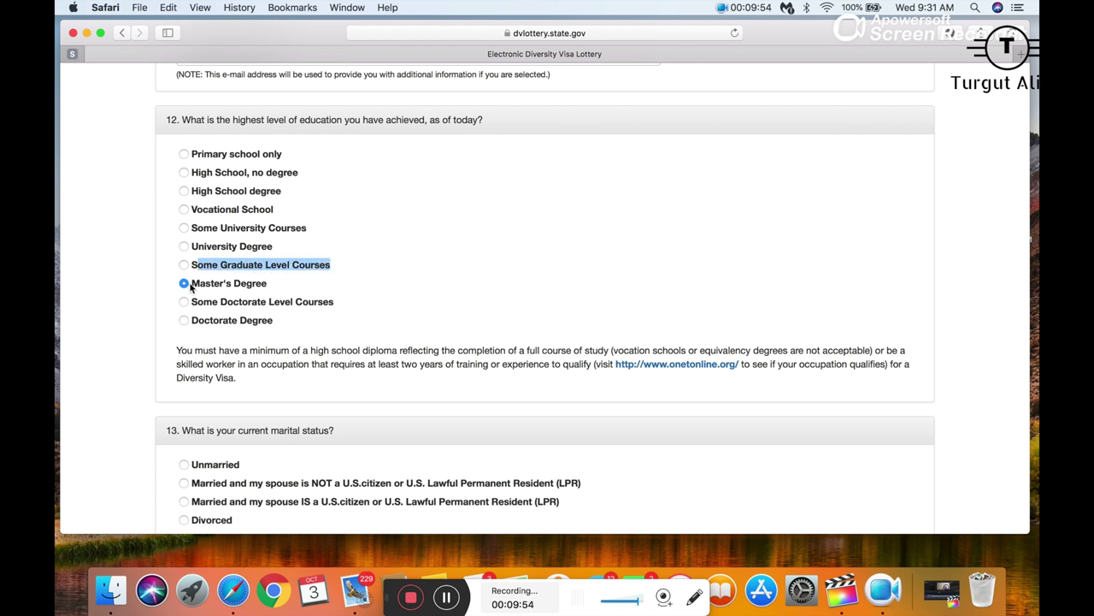
pyautogui.click(184, 302)
pyautogui.moveTo(342, 305); pyautogui.dragTo(190, 294)
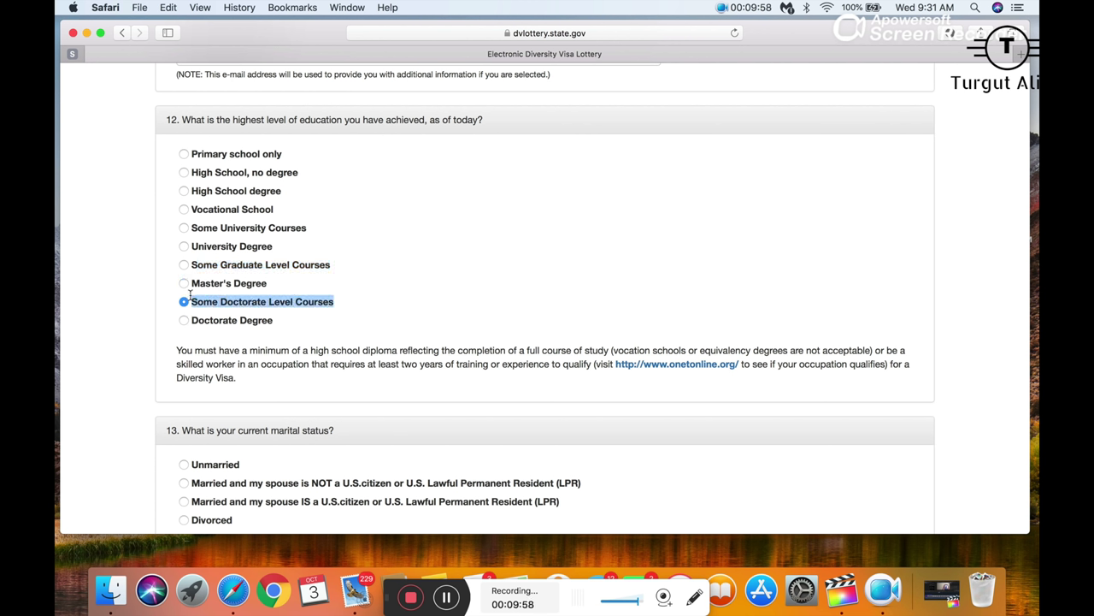
pyautogui.click(194, 329)
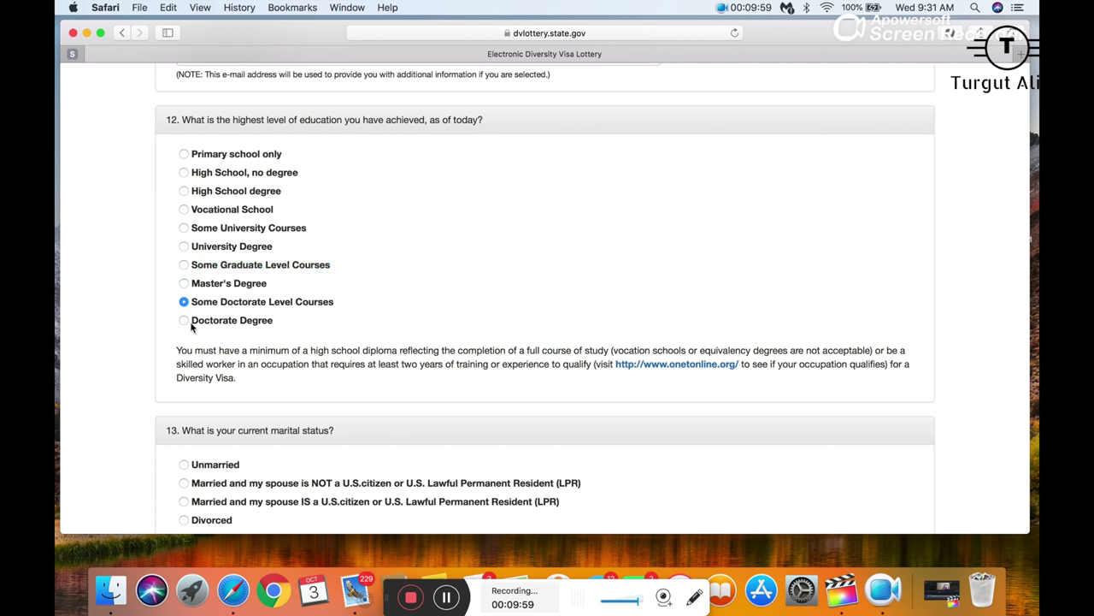
pyautogui.click(183, 190)
pyautogui.scroll(-2, 187, 192)
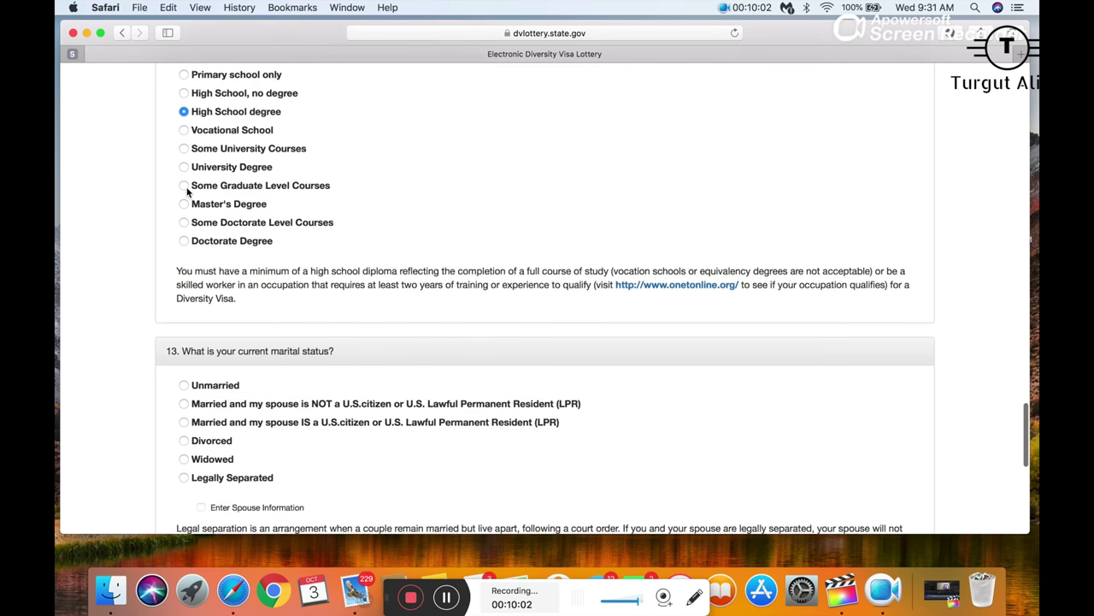
# - Scroll down to question 13 and briefly highlight the marital status question text
pyautogui.scroll(-2, 187, 192)
pyautogui.scroll(2, 187, 192)
pyautogui.scroll(-3, 187, 192)
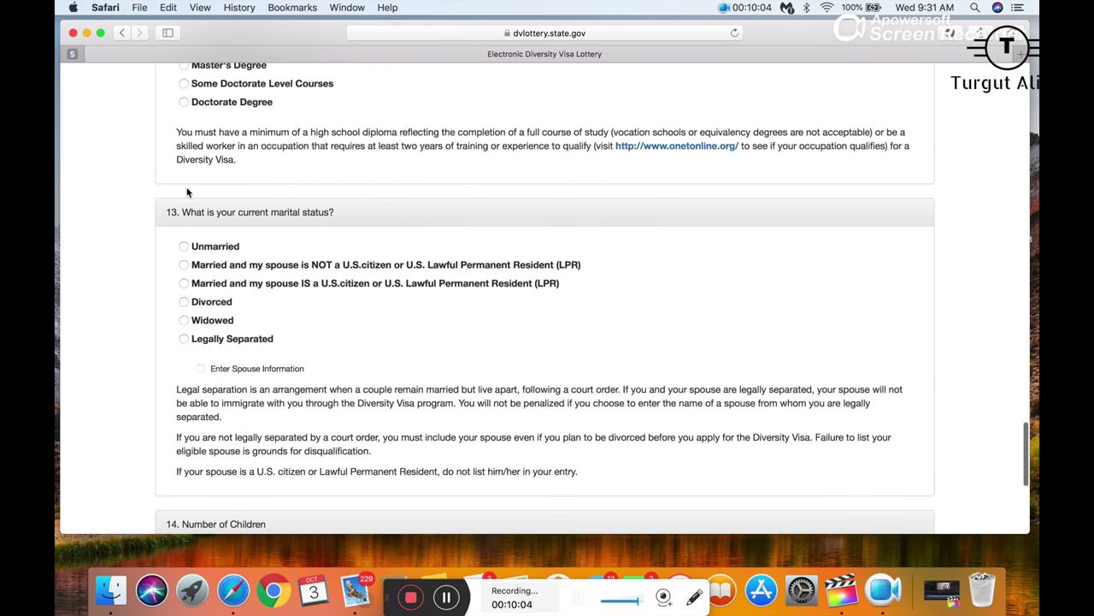
pyautogui.scroll(-1, 188, 192)
pyautogui.scroll(-2, 187, 191)
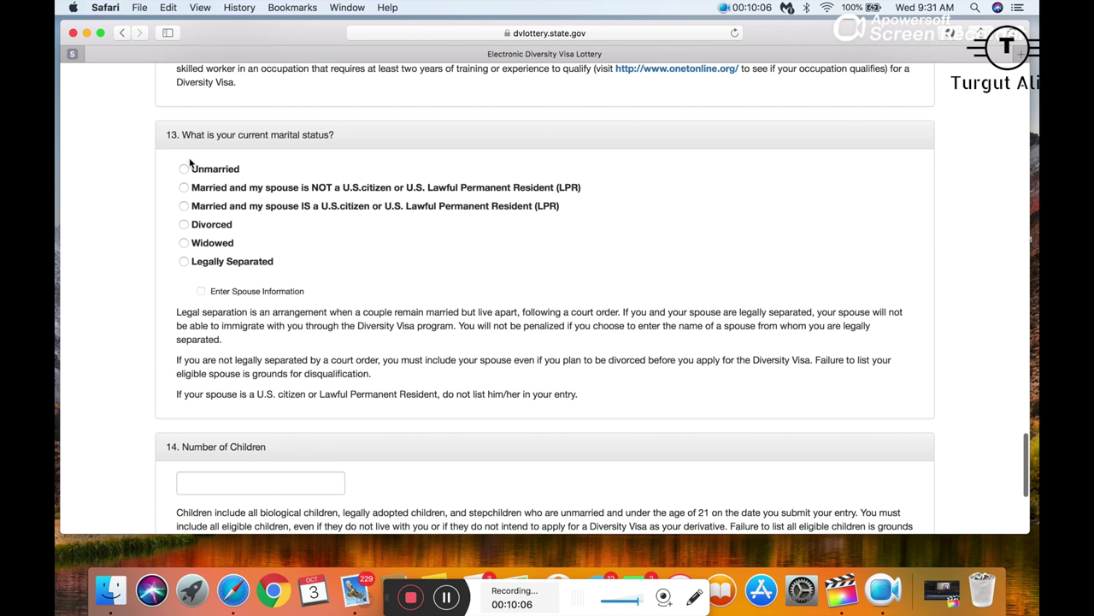
pyautogui.moveTo(190, 134); pyautogui.dragTo(341, 135)
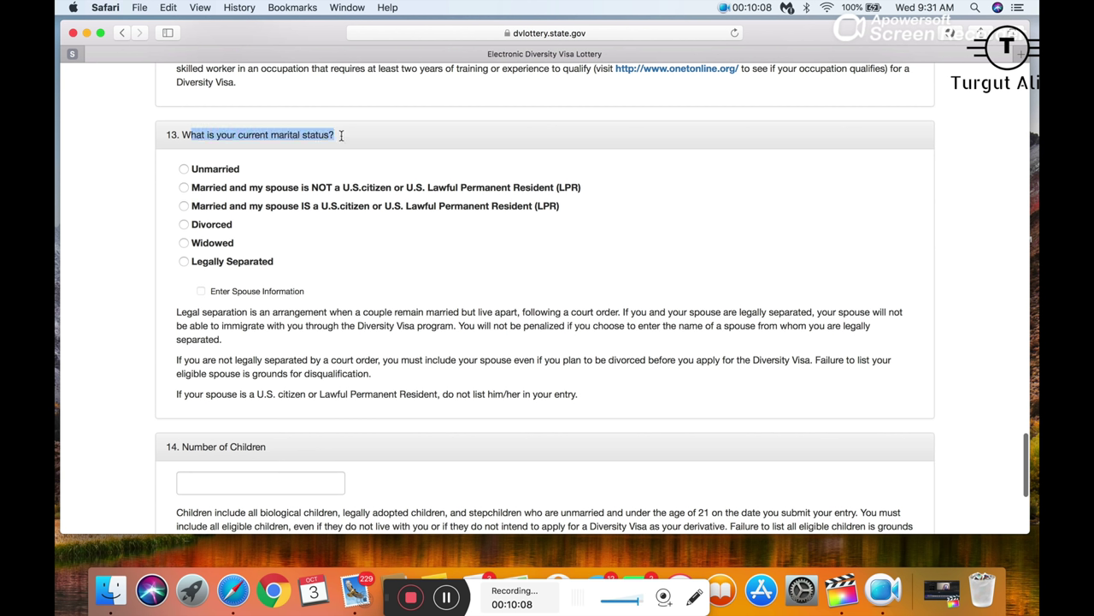
pyautogui.click(341, 135)
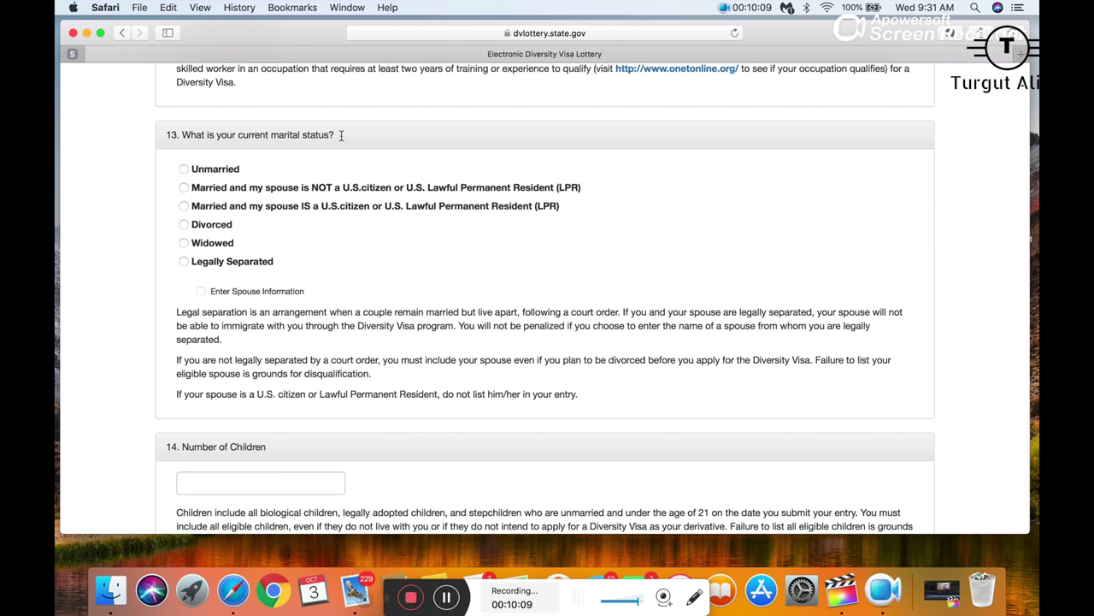
# - Try each marital status option in turn, finally selecting Unmarried
pyautogui.click(185, 170)
pyautogui.click(185, 188)
pyautogui.click(185, 168)
pyautogui.click(184, 189)
pyautogui.click(183, 207)
pyautogui.click(184, 225)
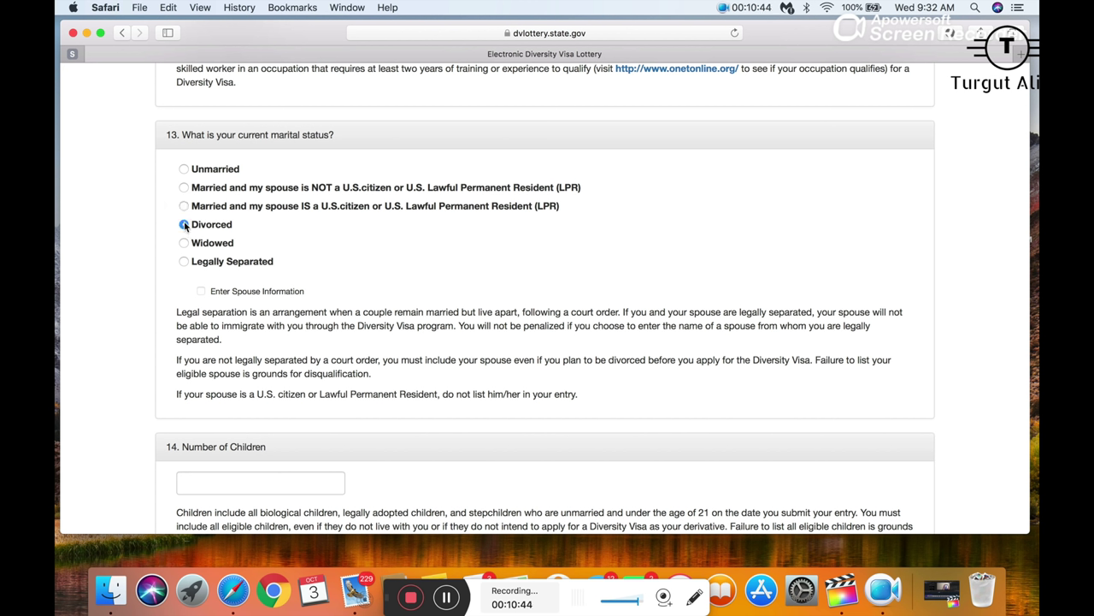
pyautogui.click(184, 243)
pyautogui.click(183, 261)
pyautogui.click(184, 243)
pyautogui.click(183, 169)
# - Mark question 13 as 'Married and my spouse IS a U.S. citizen or LPR'
pyautogui.scroll(-5, 193, 165)
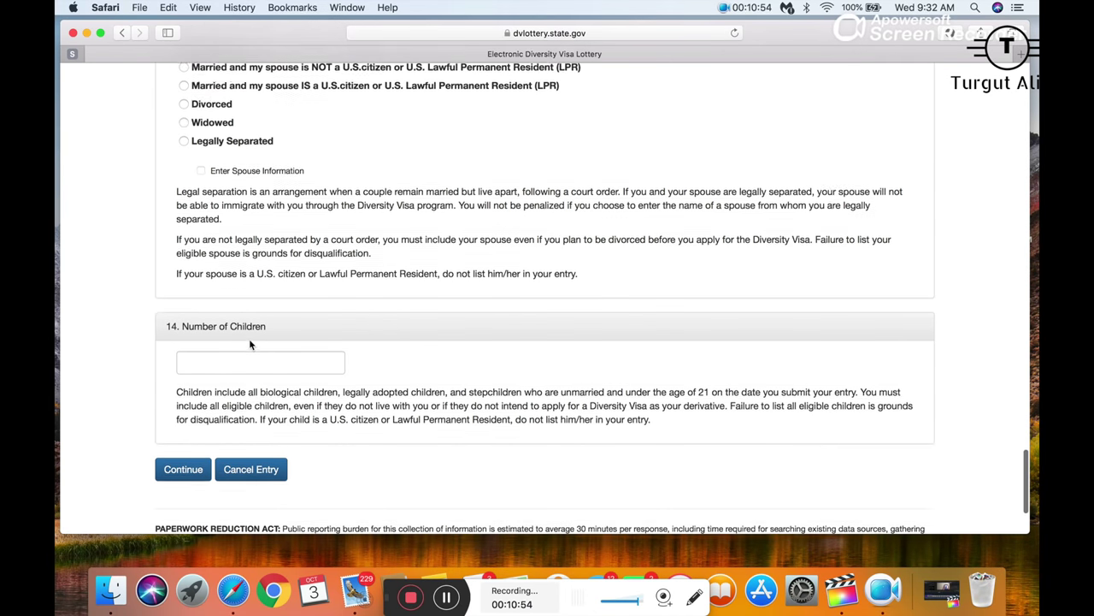
pyautogui.scroll(4, 207, 313)
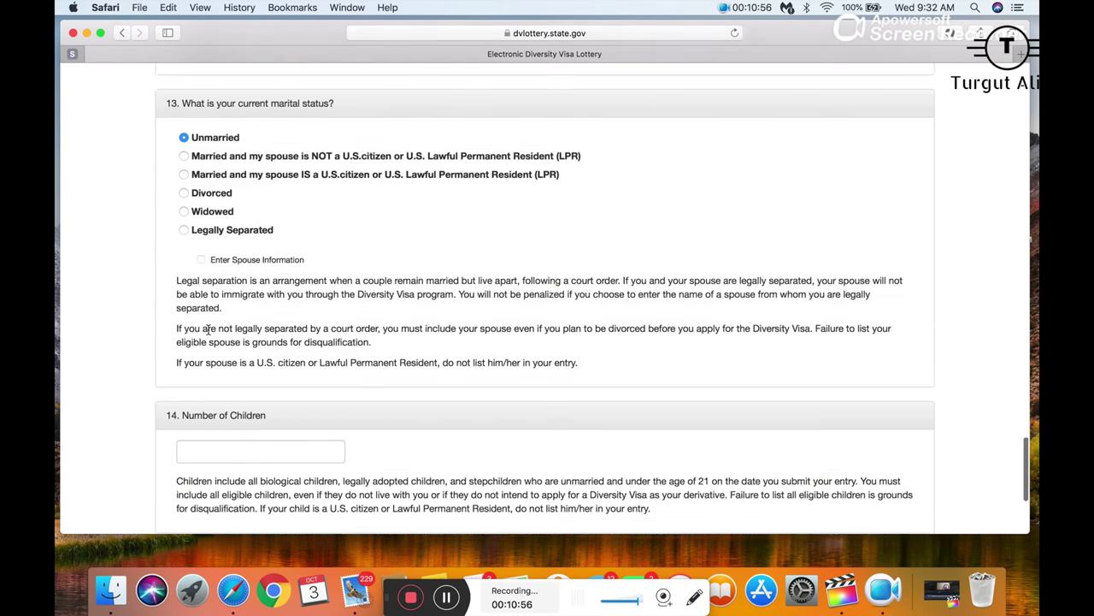
pyautogui.click(184, 196)
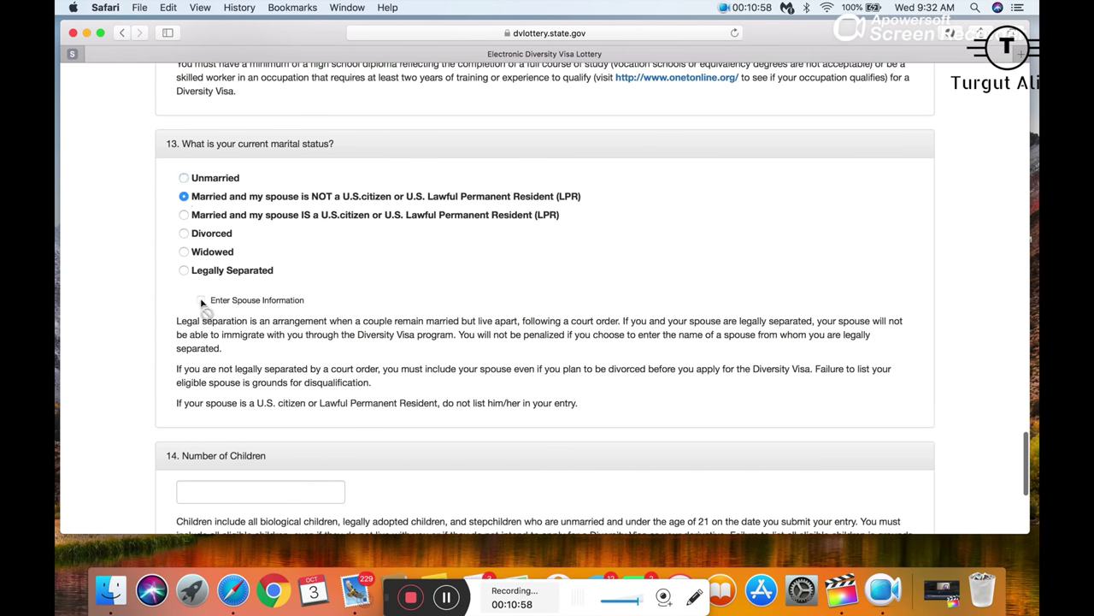
pyautogui.click(184, 216)
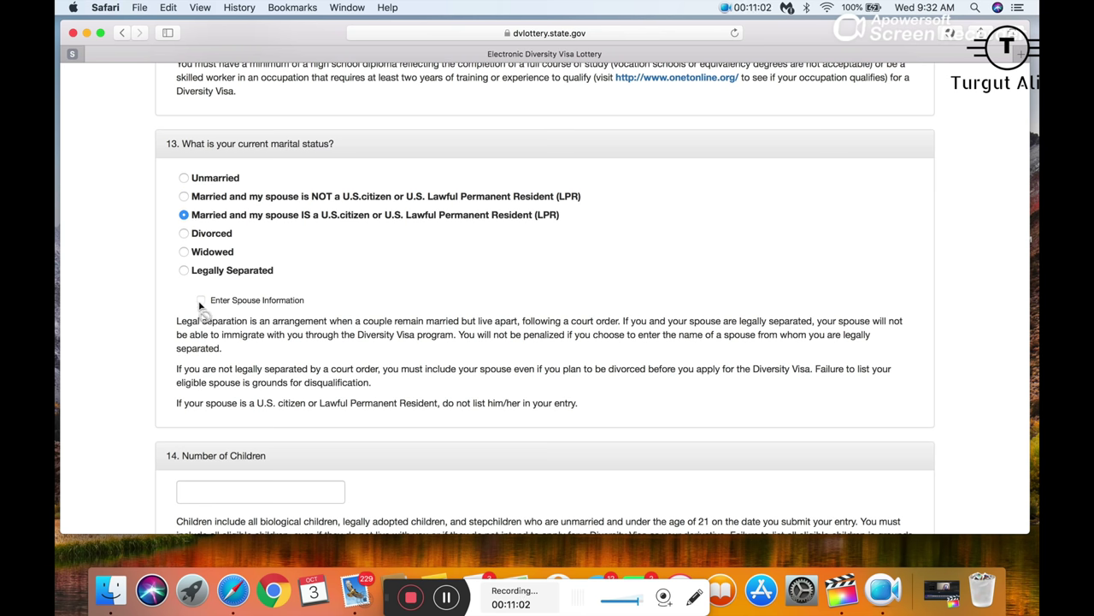
pyautogui.scroll(-5, 277, 352)
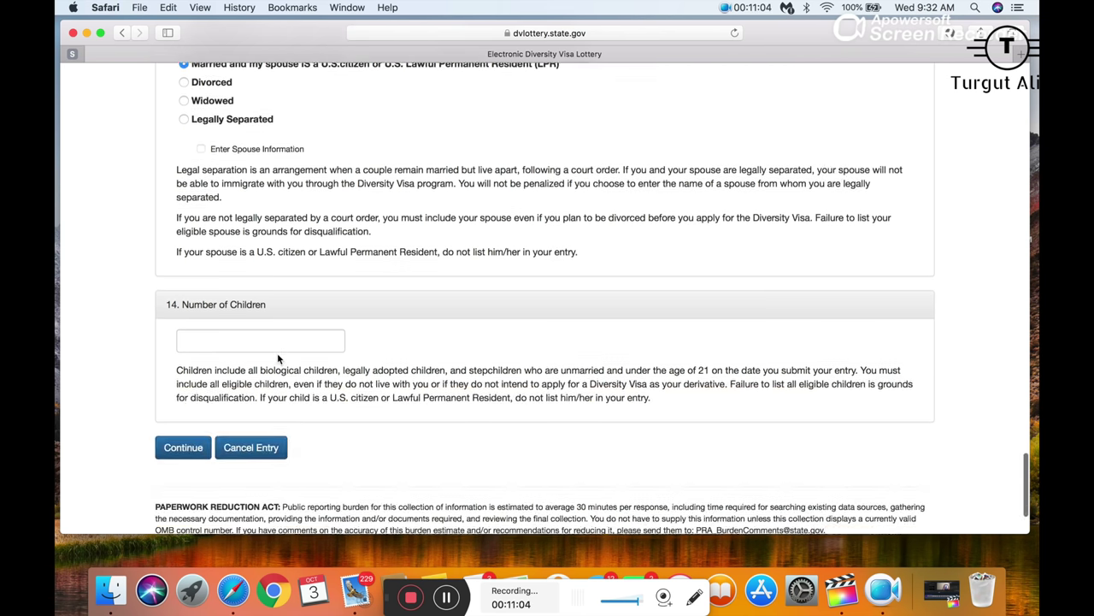
pyautogui.scroll(6, 277, 353)
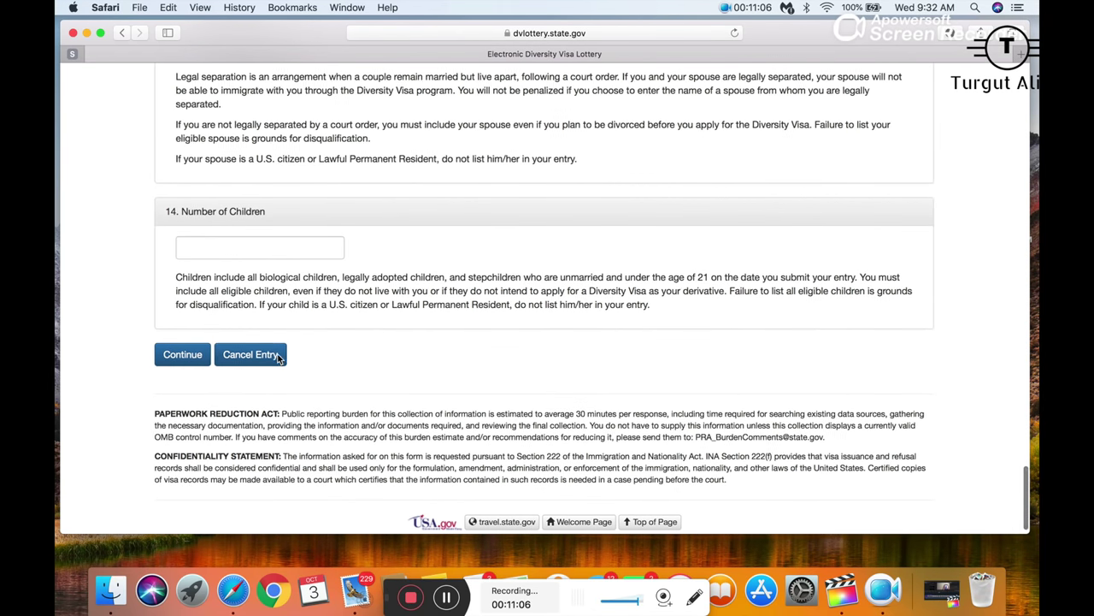
pyautogui.scroll(-1, 277, 352)
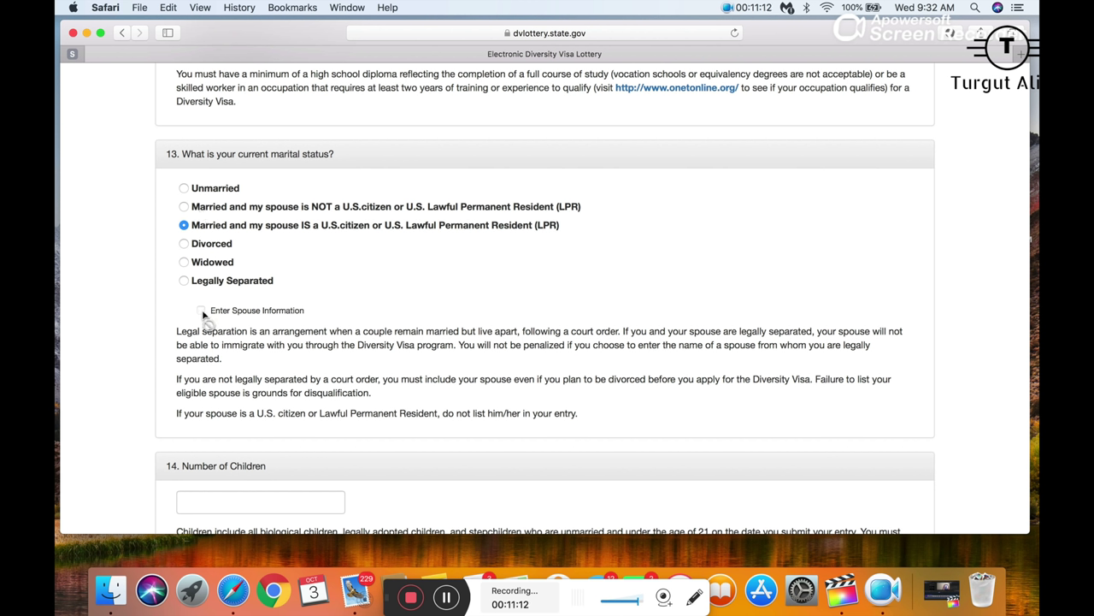
pyautogui.scroll(-1, 212, 239)
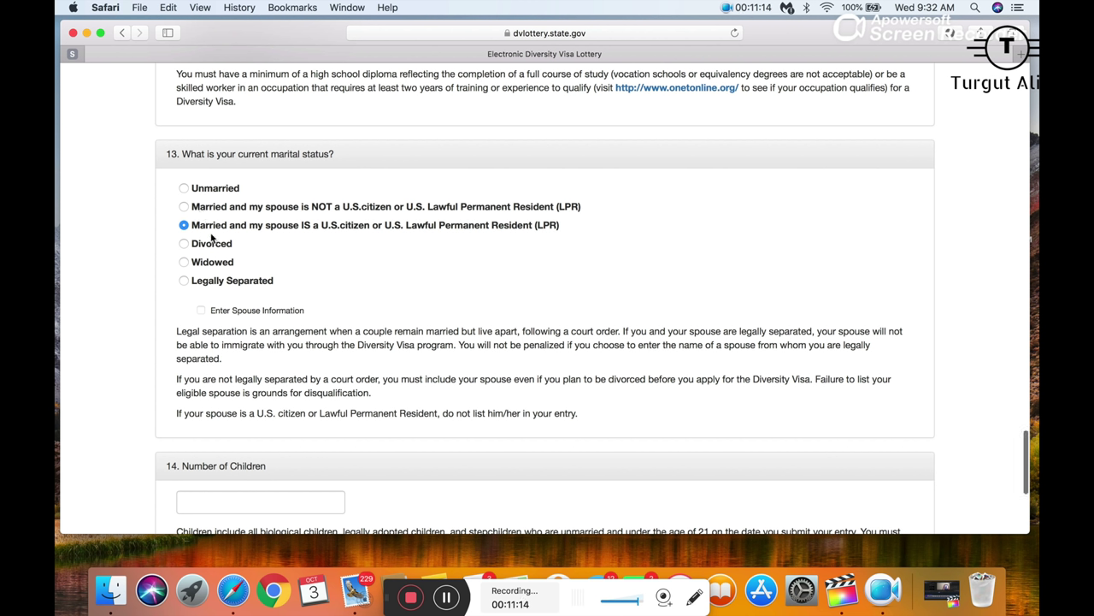